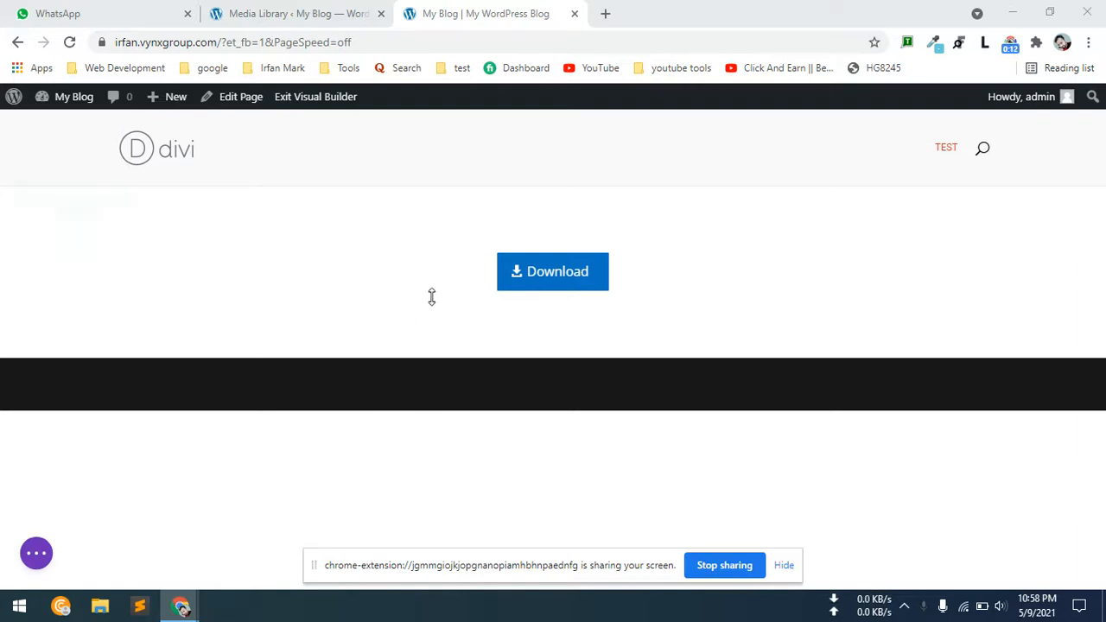
# In File Explorer, compress the certificate folder in Documents into a zip file.
pyautogui.moveTo(482, 271)
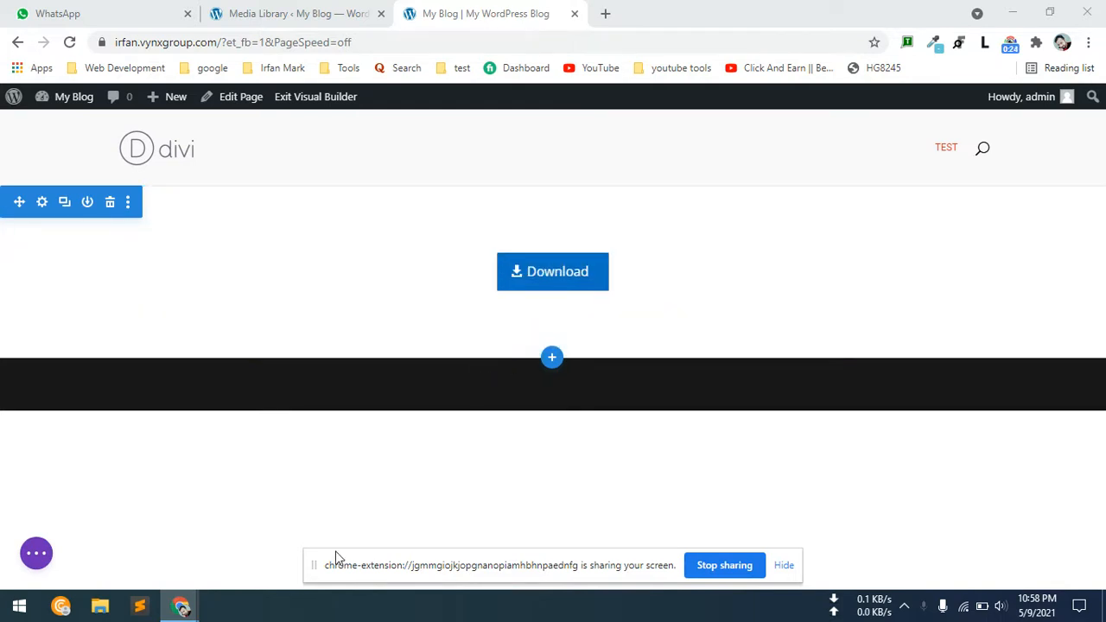
pyautogui.click(100, 607)
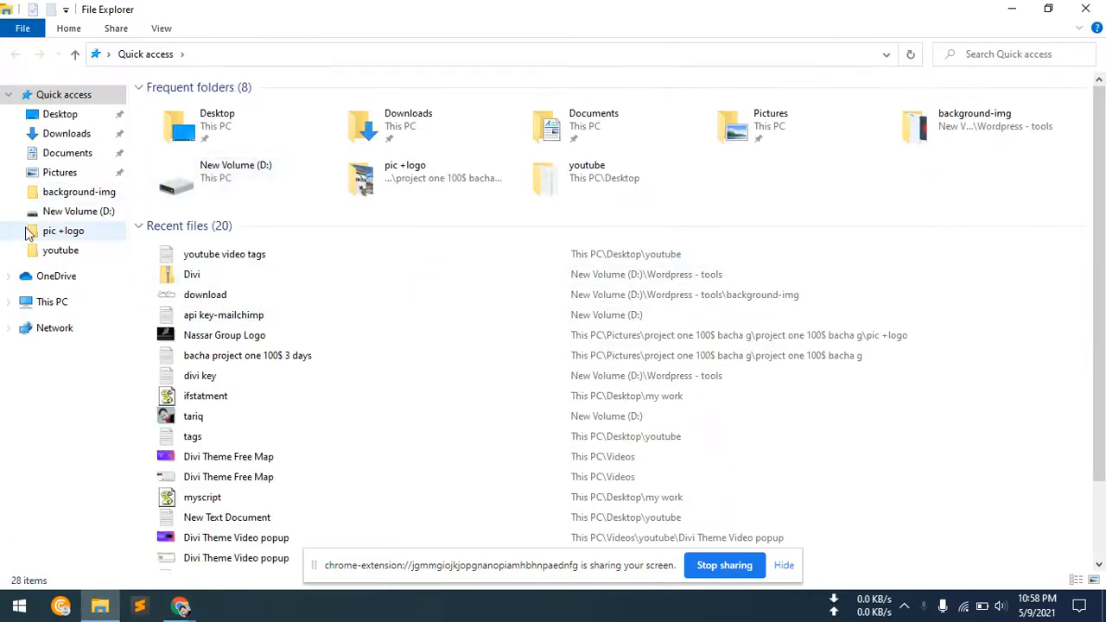
pyautogui.click(59, 172)
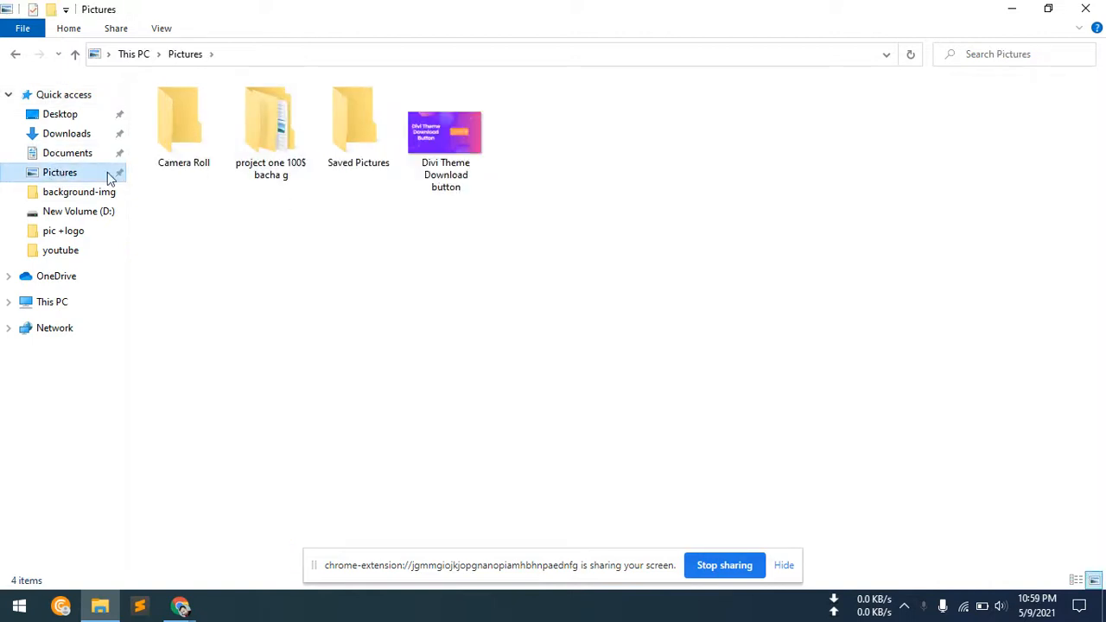
pyautogui.click(76, 158)
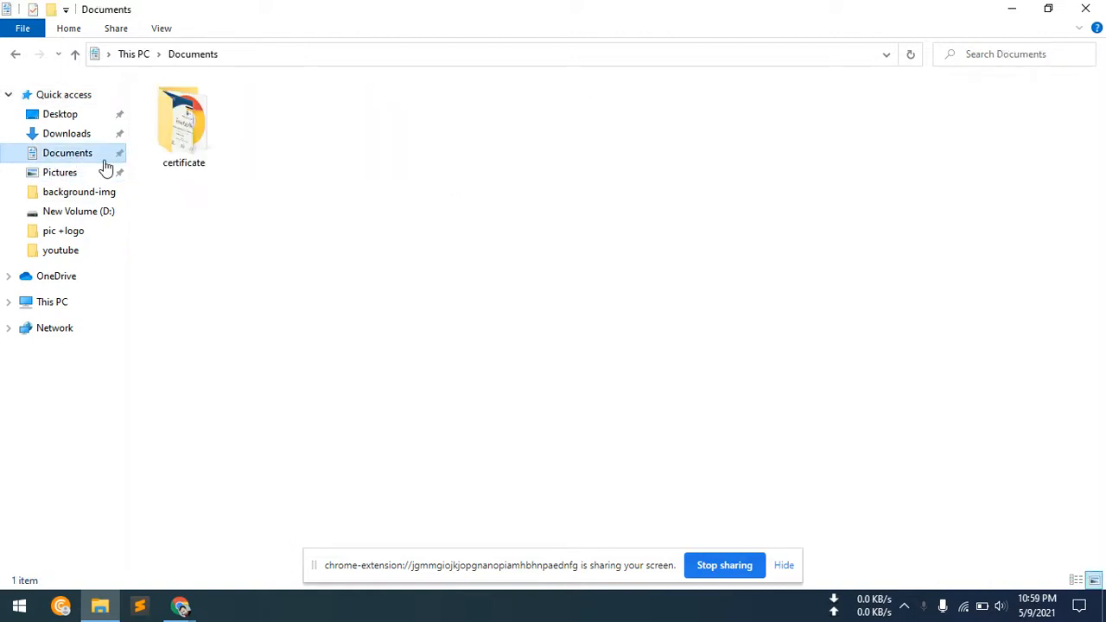
pyautogui.click(199, 143)
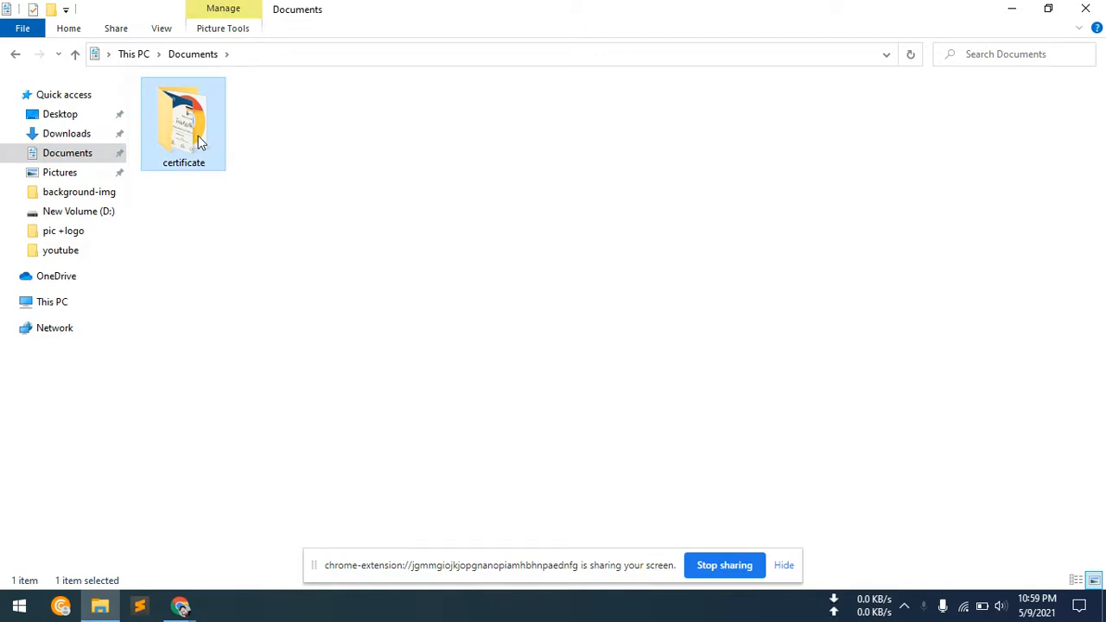
pyautogui.rightClick(199, 142)
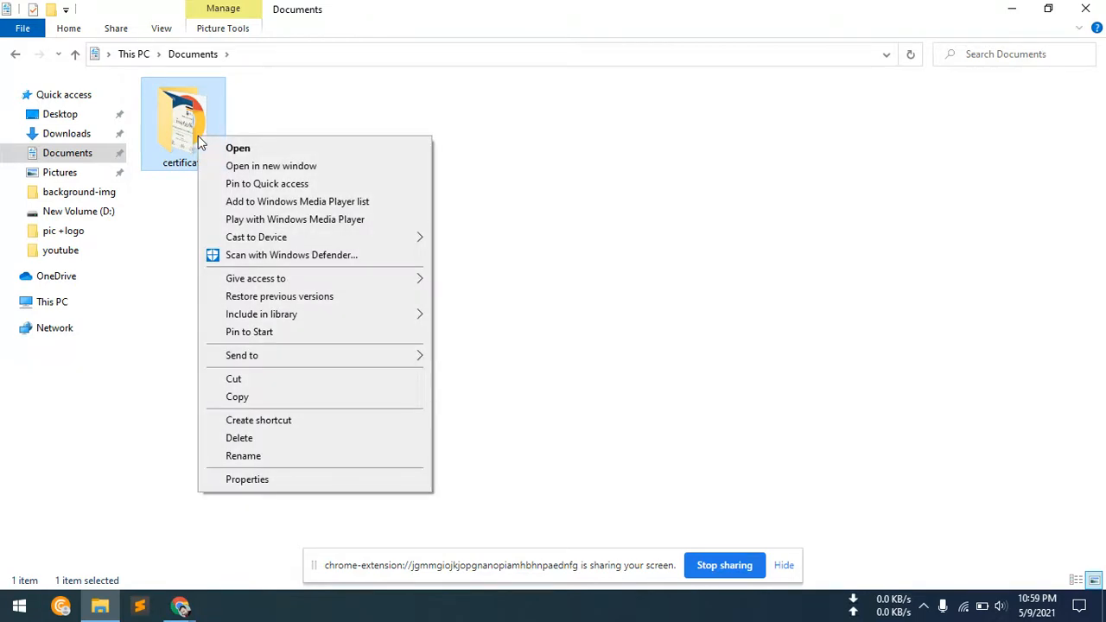
pyautogui.rightClick(165, 145)
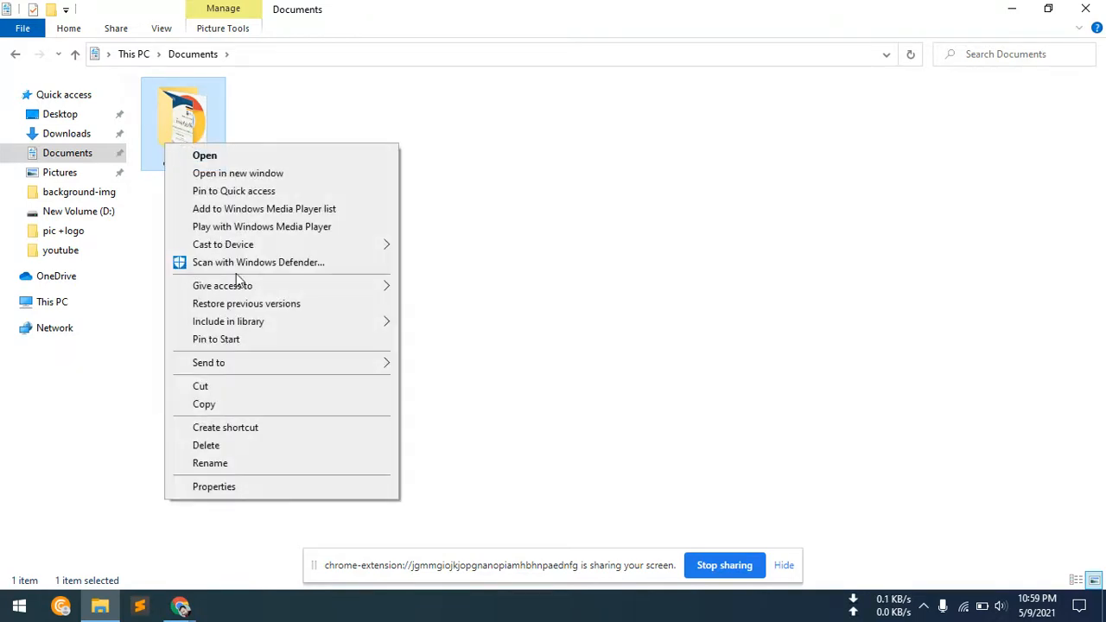
pyautogui.moveTo(243, 364)
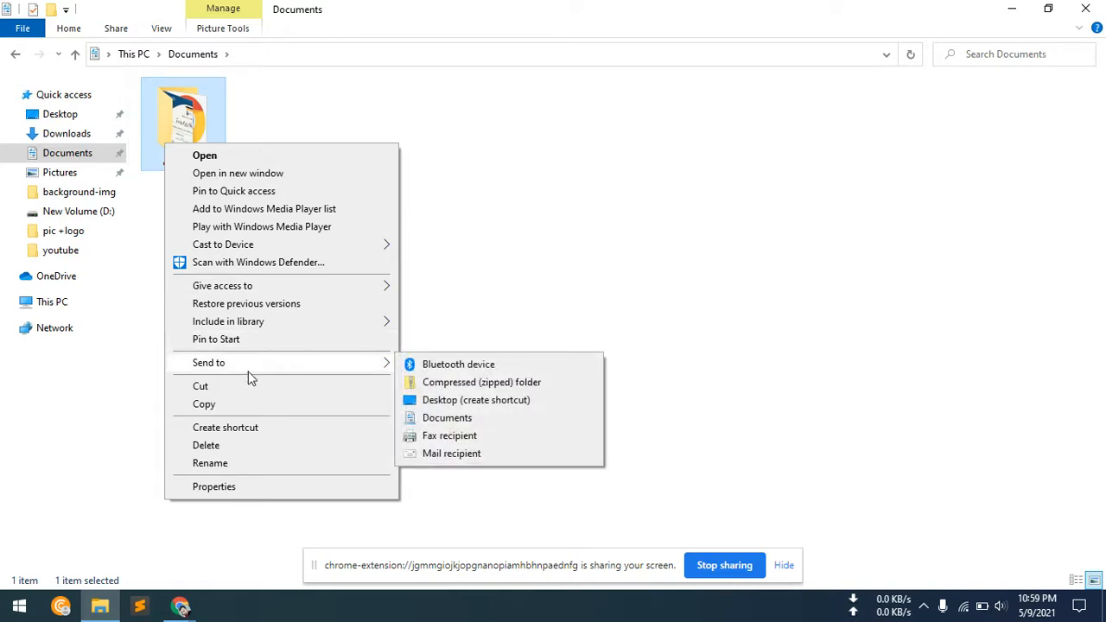
pyautogui.moveTo(296, 372)
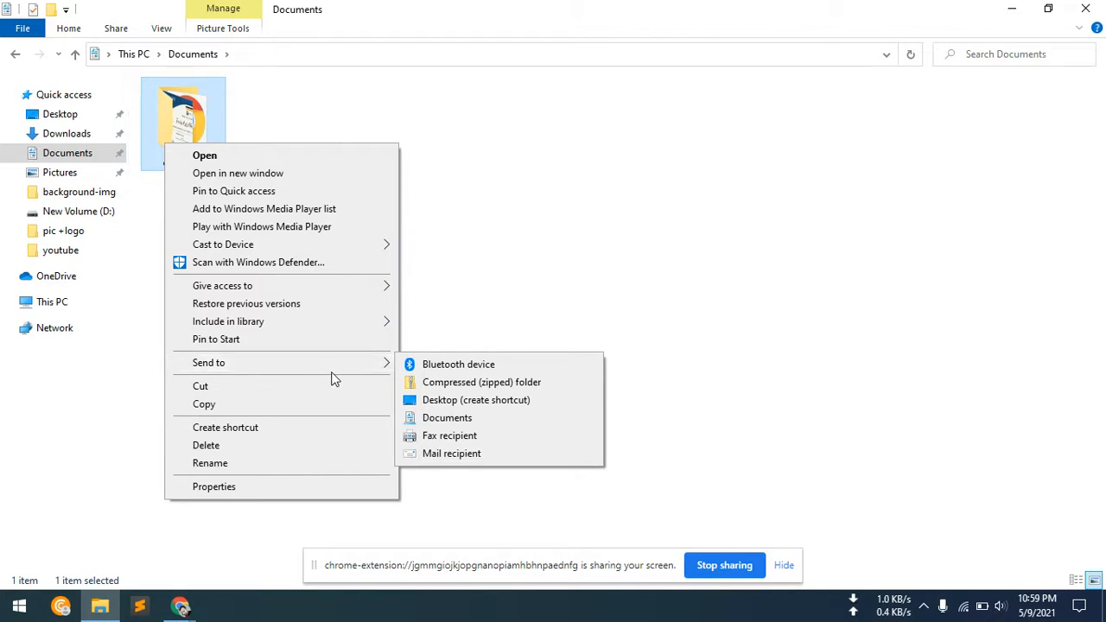
pyautogui.click(444, 389)
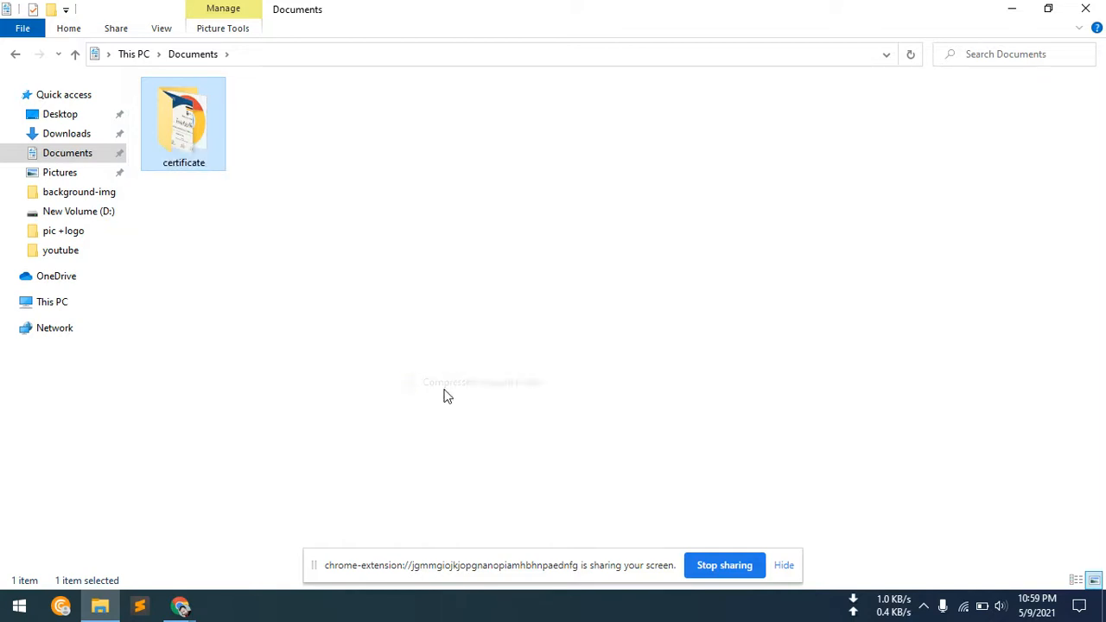
pyautogui.click(281, 197)
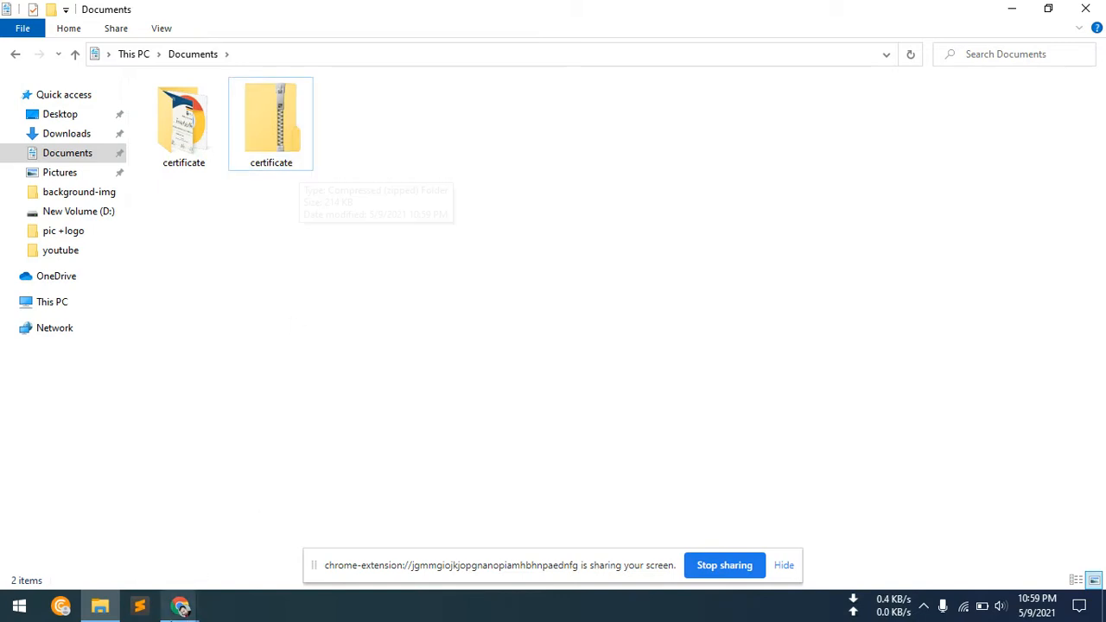
# Switch to Chrome and upload the zipped certificate file from Documents to the WordPress media library.
pyautogui.moveTo(180, 606)
pyautogui.click(112, 564)
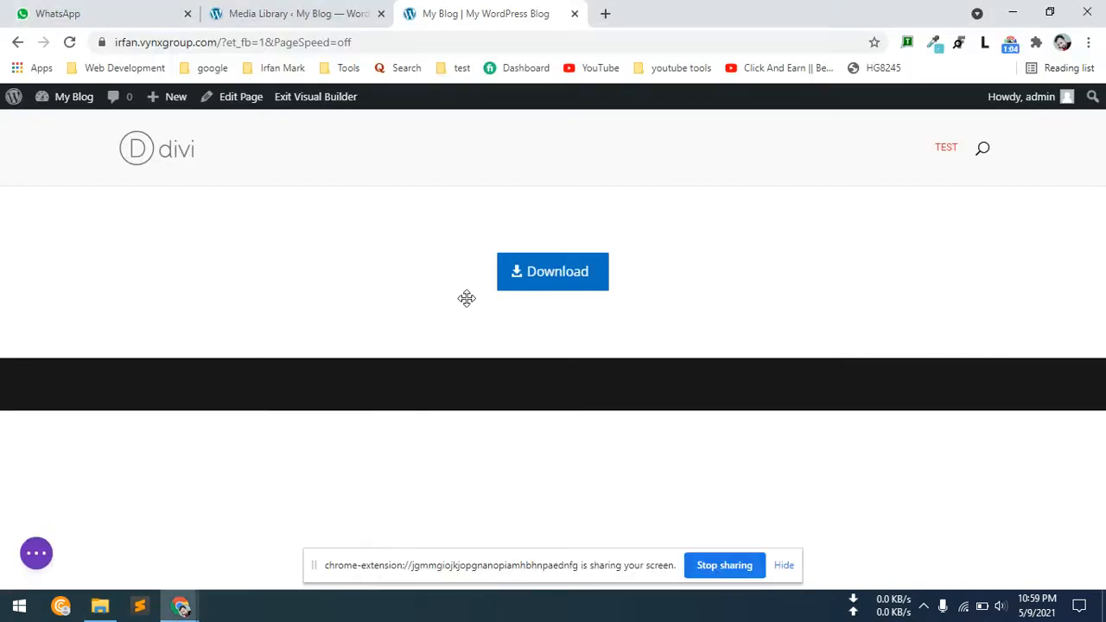
pyautogui.click(324, 11)
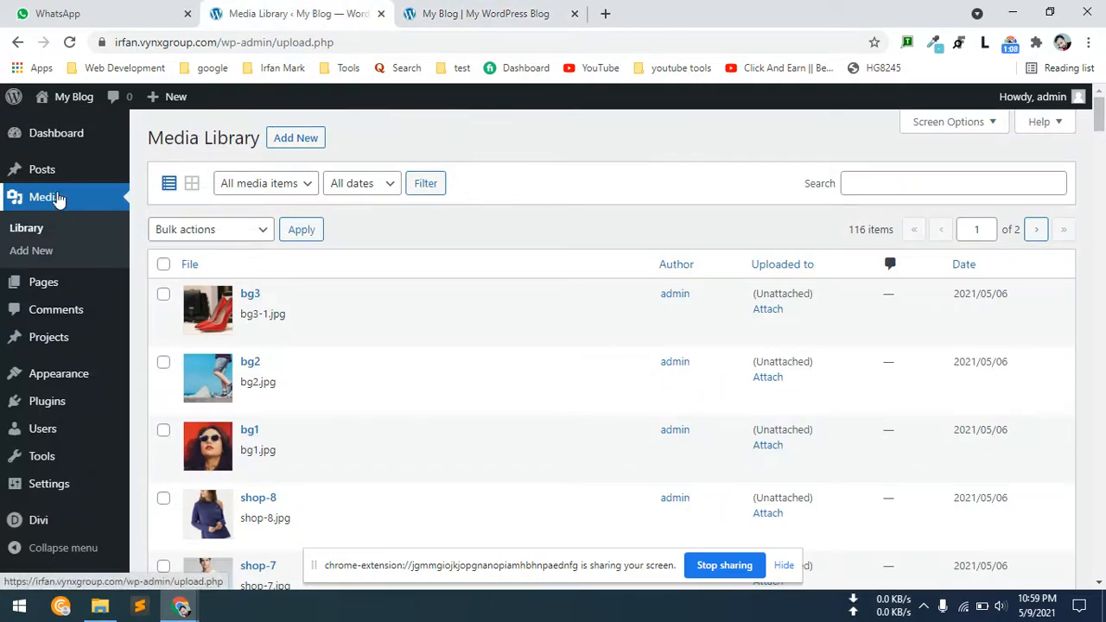
pyautogui.click(296, 140)
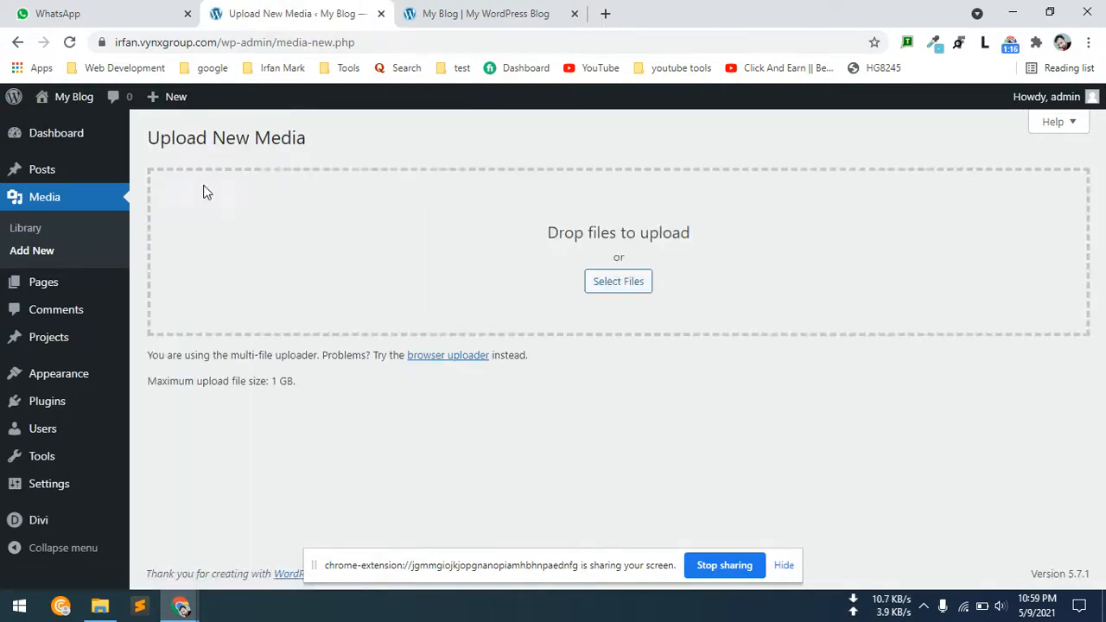
pyautogui.click(615, 282)
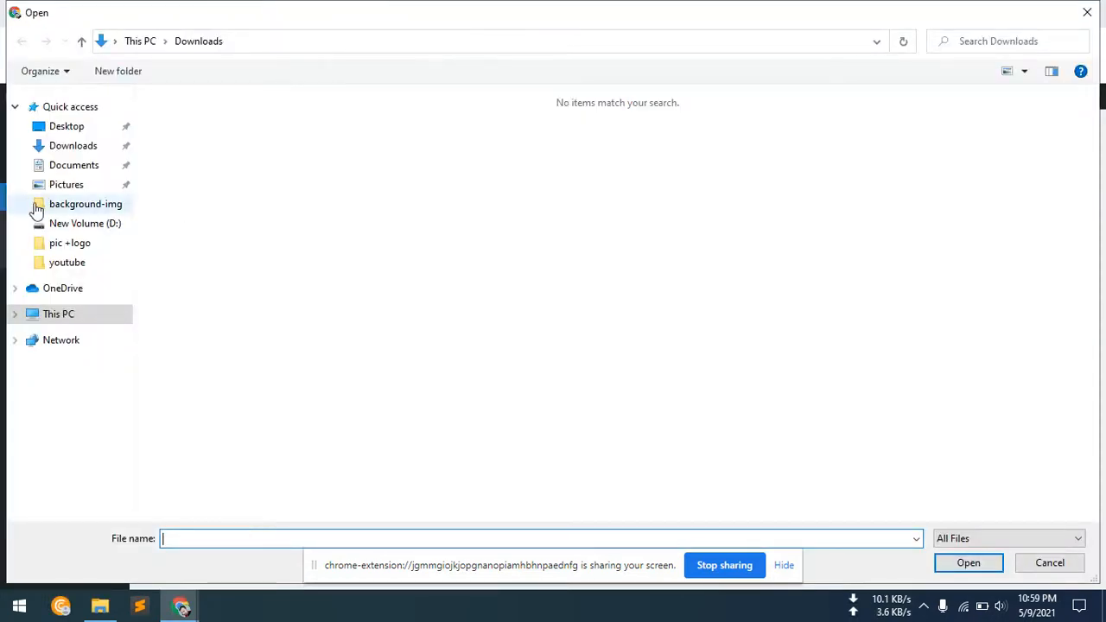
pyautogui.click(67, 169)
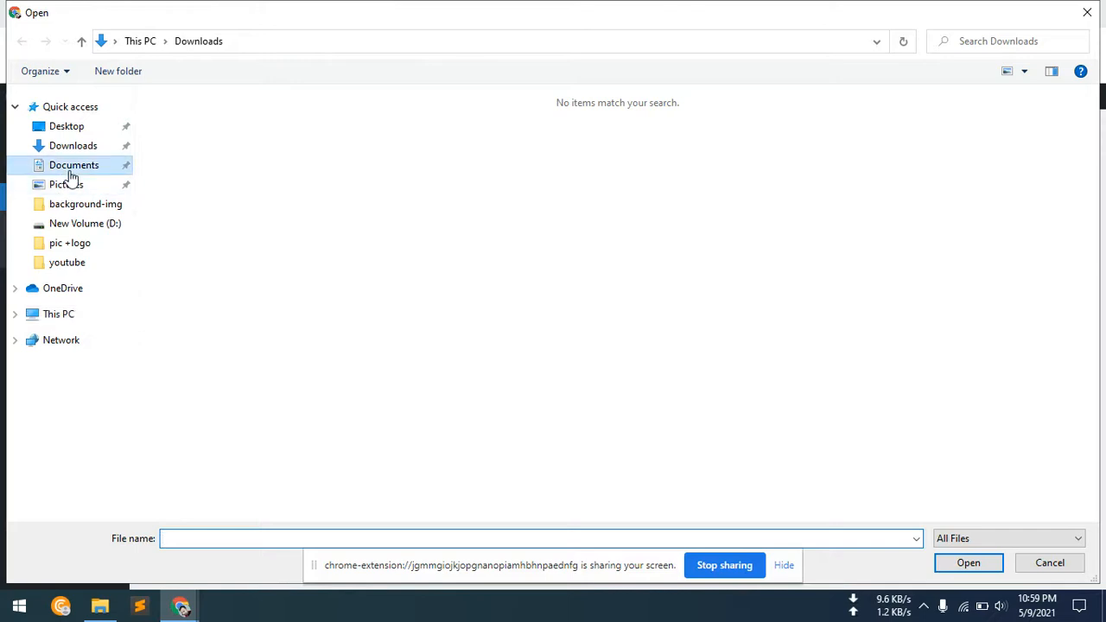
pyautogui.click(277, 171)
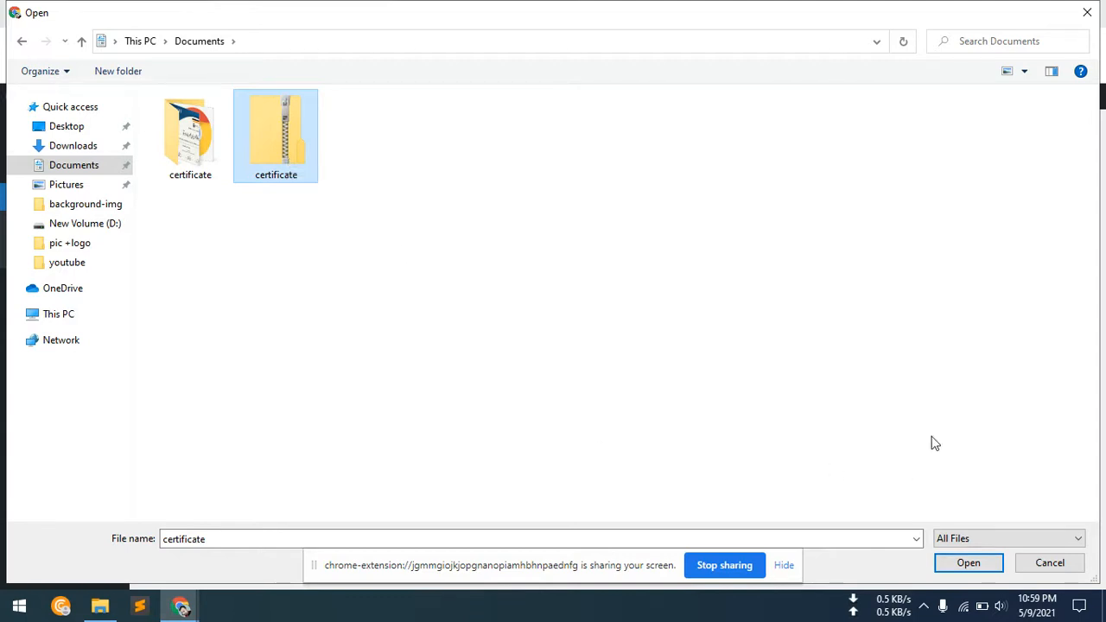
pyautogui.click(981, 564)
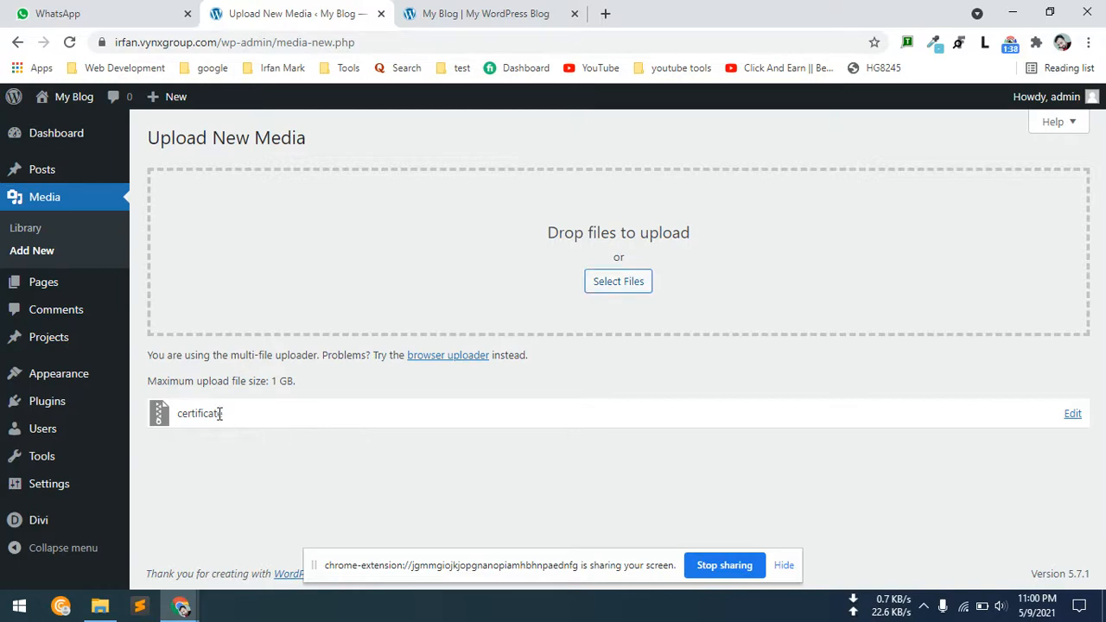
# Open the uploaded certificate file's details from the media library and copy its permalink.
pyautogui.click(36, 234)
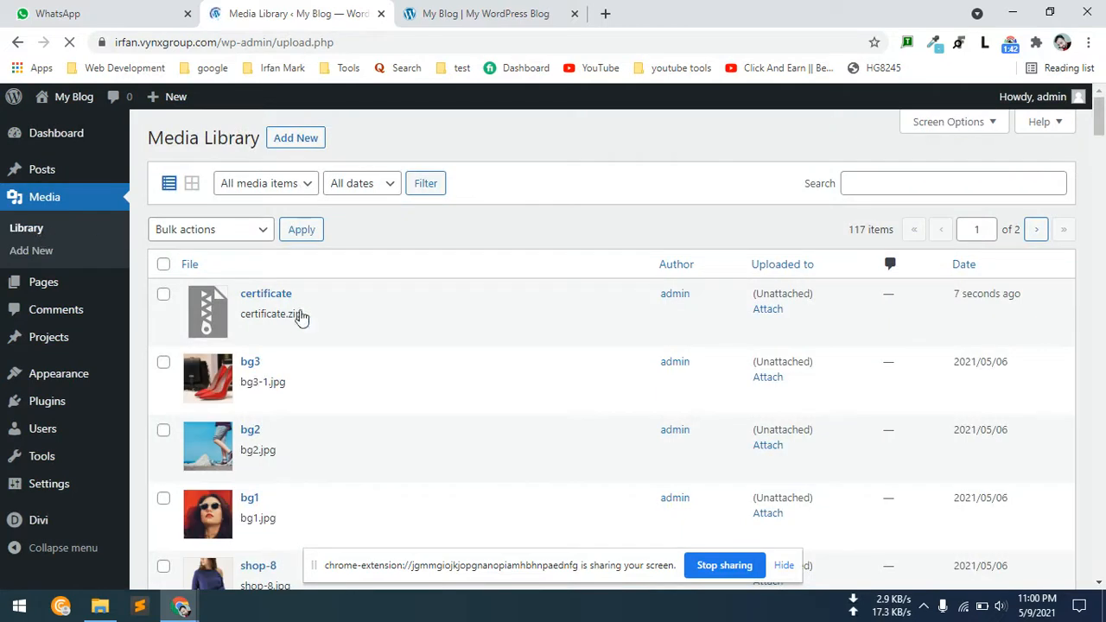
pyautogui.click(265, 295)
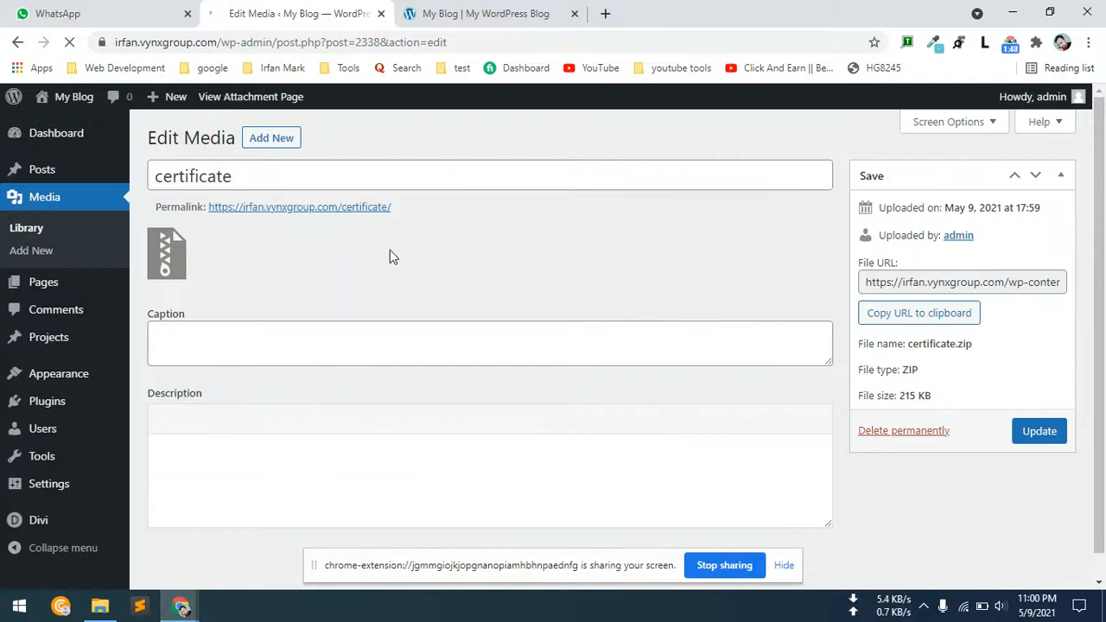
pyautogui.moveTo(391, 207); pyautogui.dragTo(234, 213)
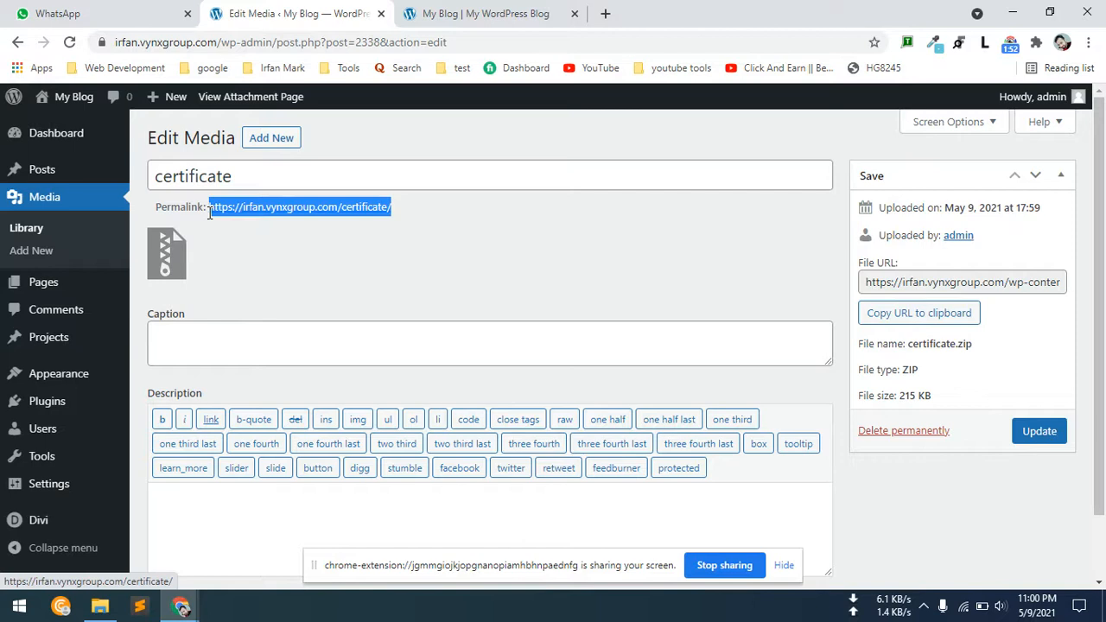
pyautogui.rightClick(246, 207)
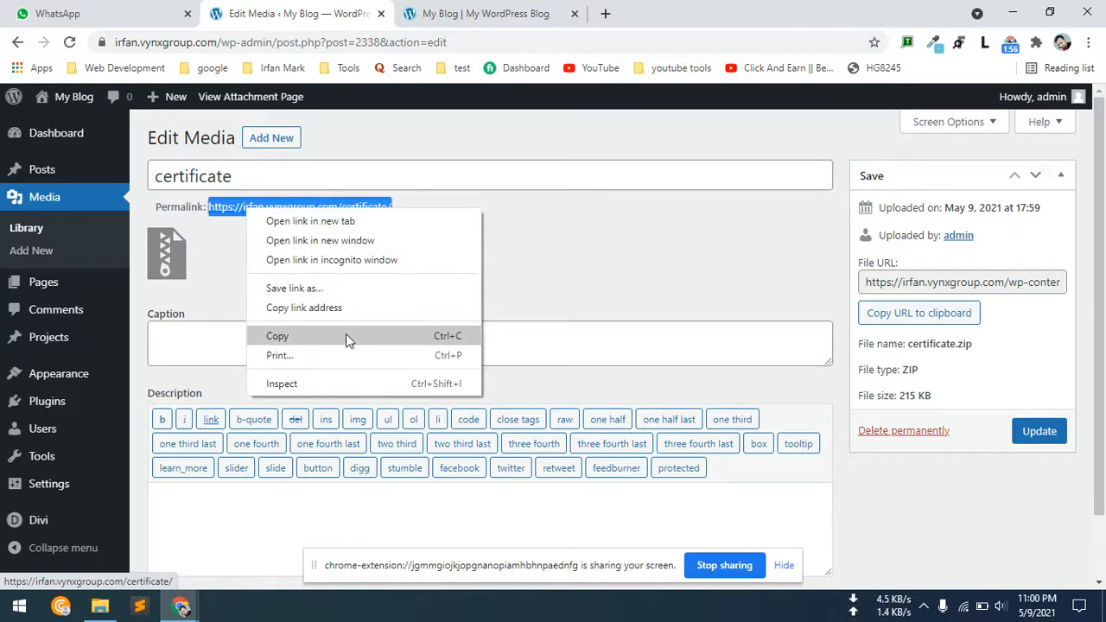
pyautogui.click(346, 335)
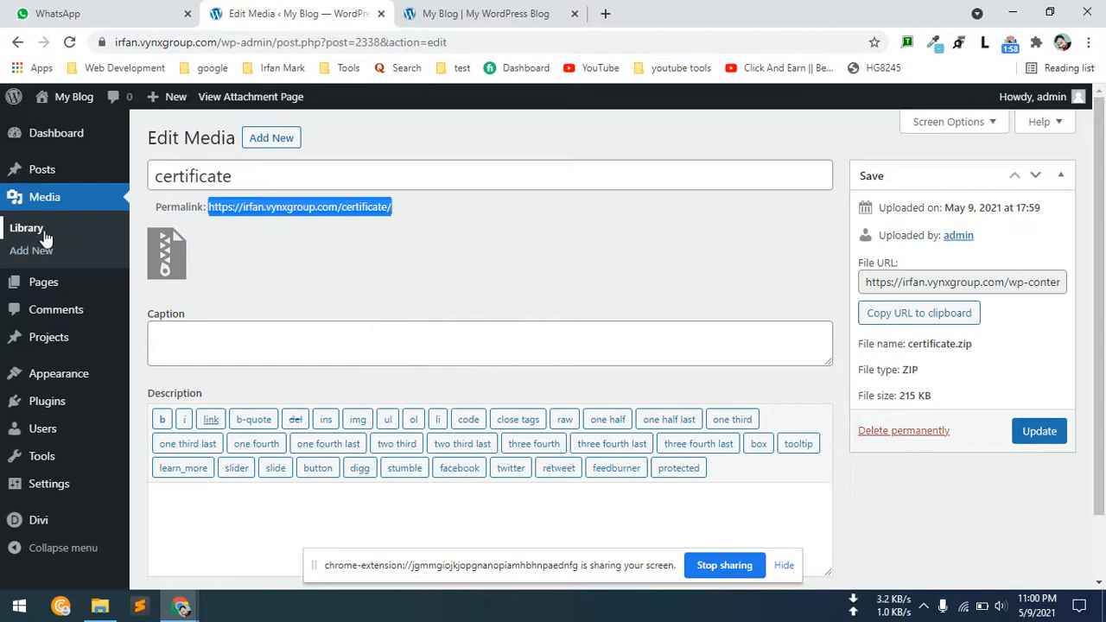
pyautogui.click(489, 13)
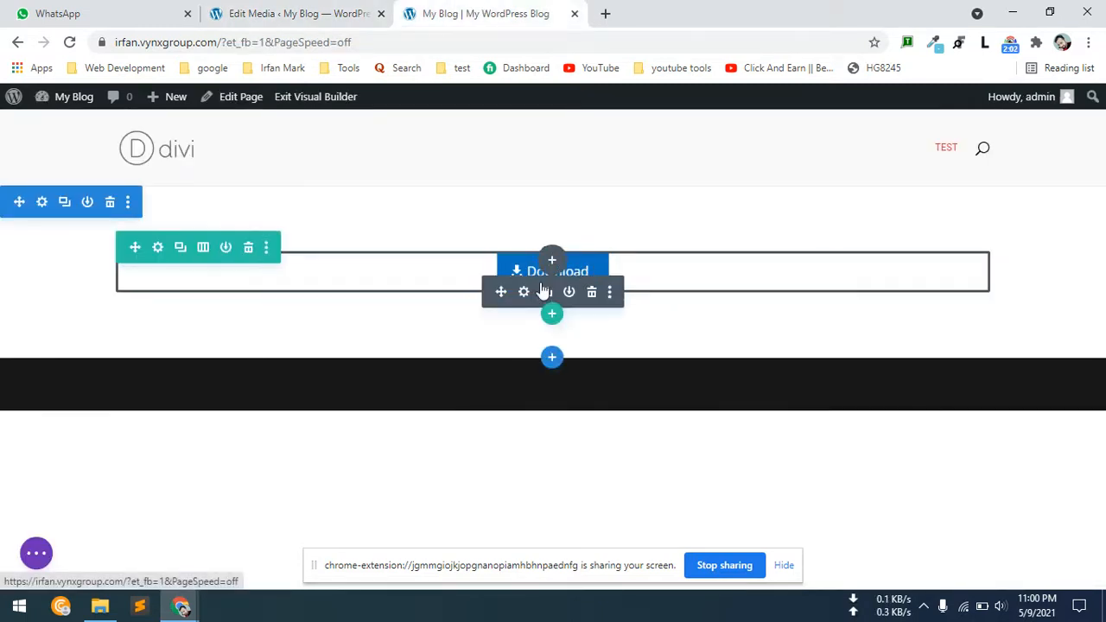
pyautogui.click(525, 293)
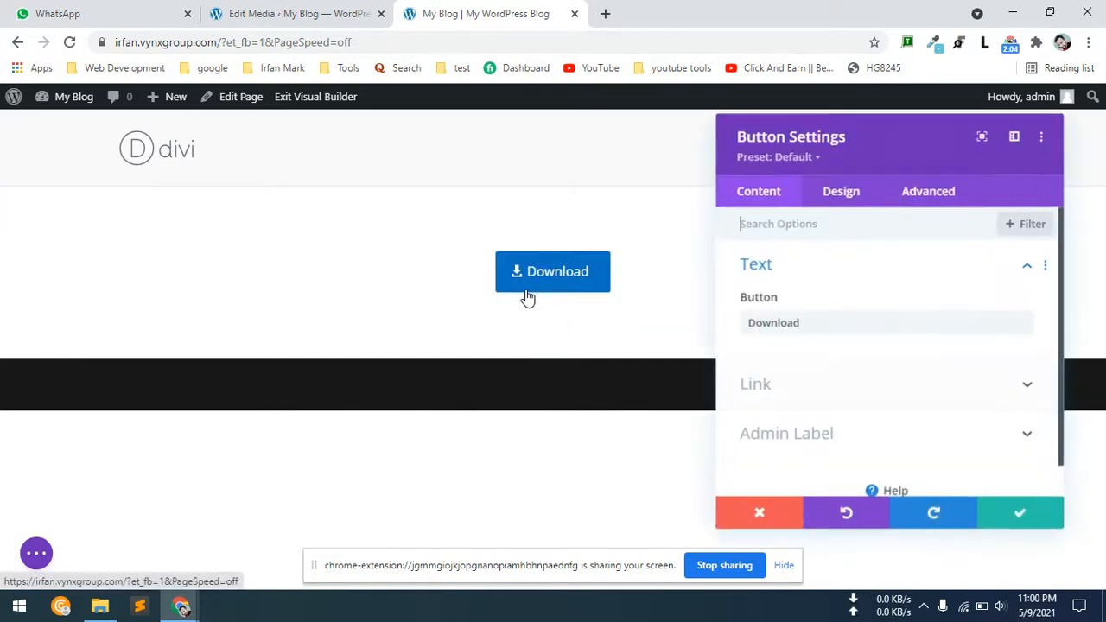
pyautogui.click(785, 391)
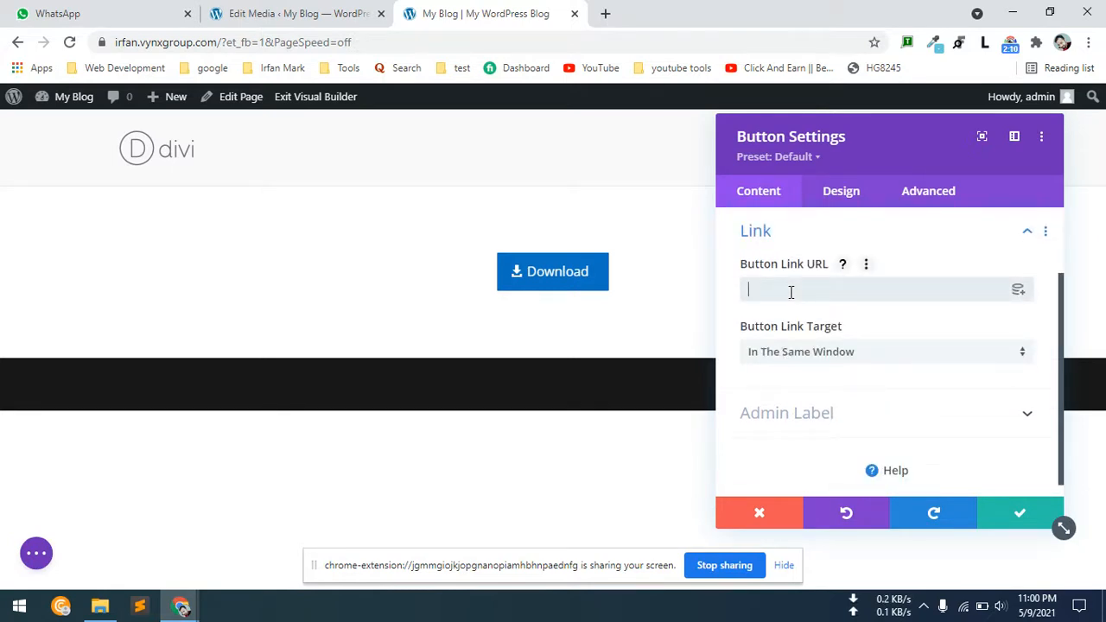
pyautogui.hotkey('ctrl', 'v')
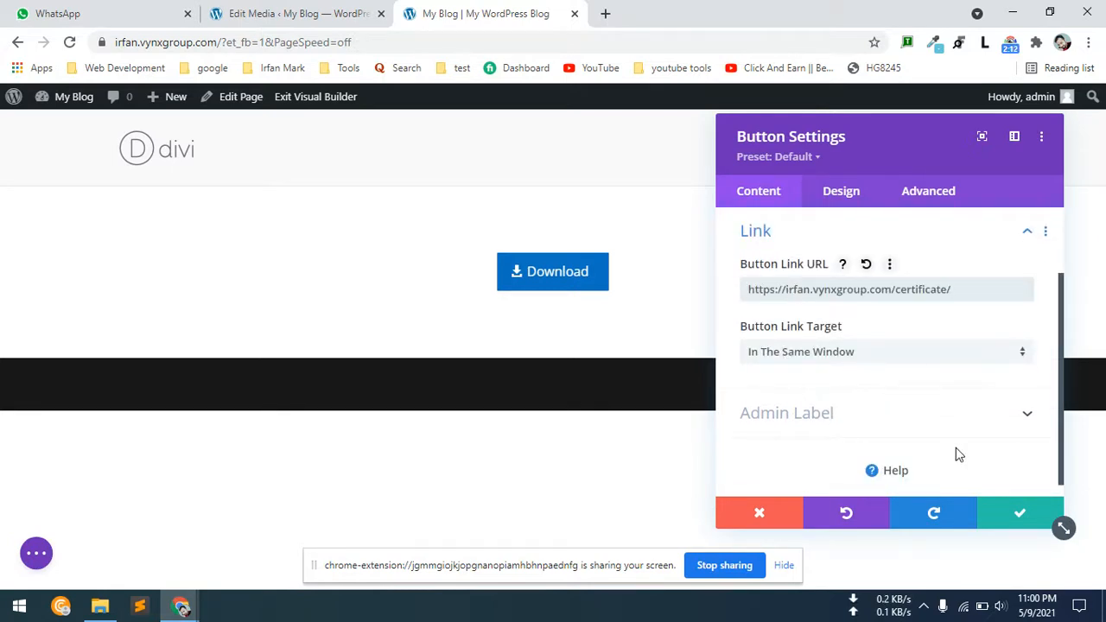
pyautogui.click(1016, 517)
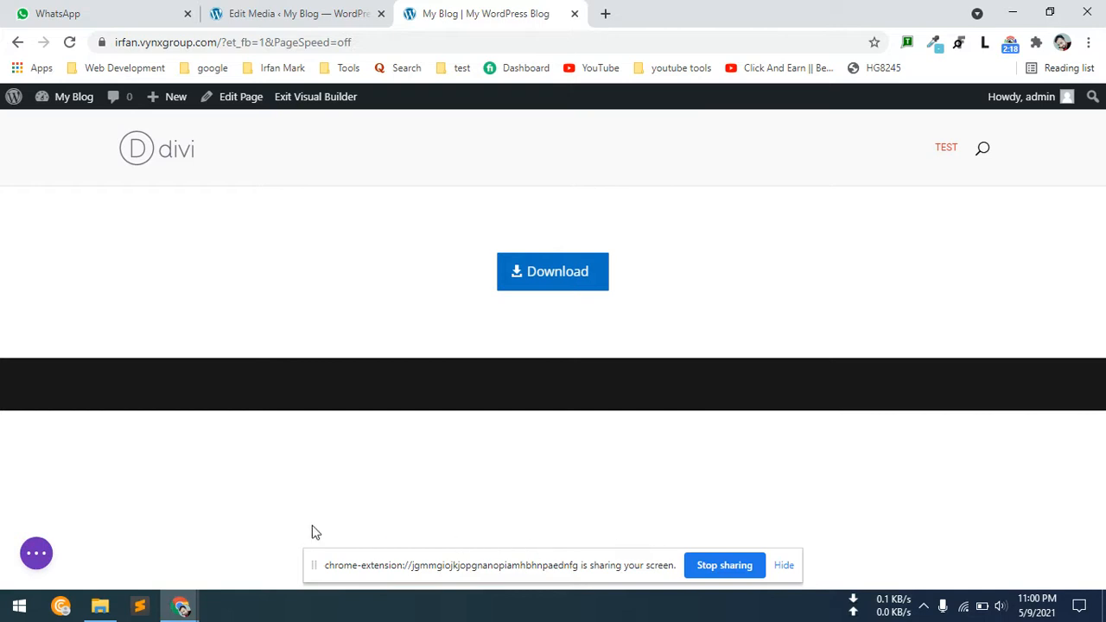
pyautogui.click(35, 555)
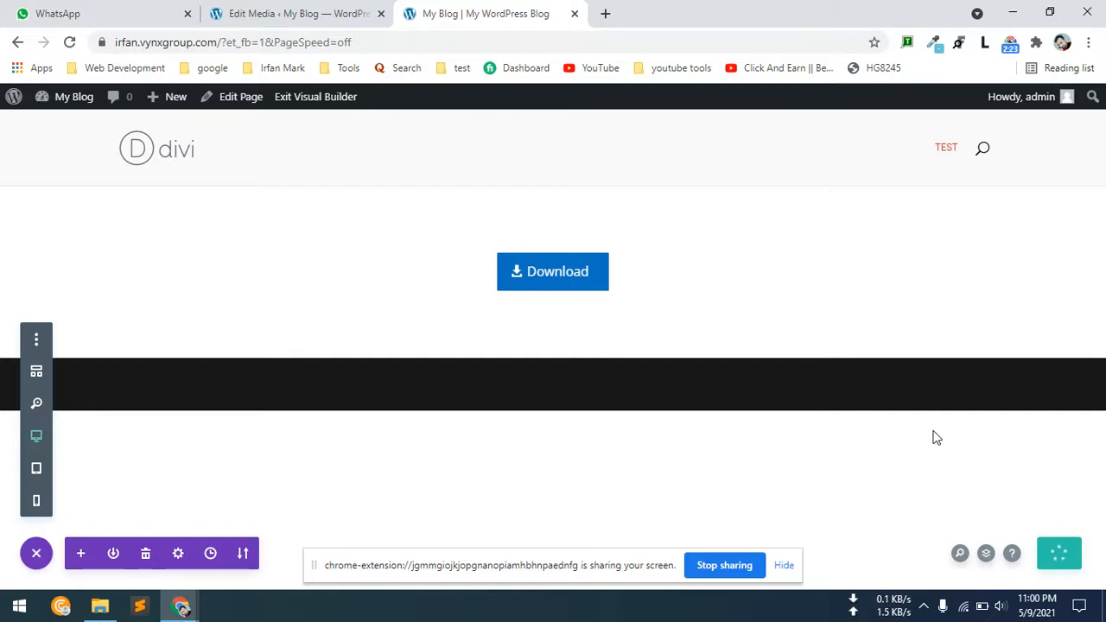
# Exit the Visual Builder and test the Download button, downloading certificate.zip through the link on the attachment page.
pyautogui.click(323, 102)
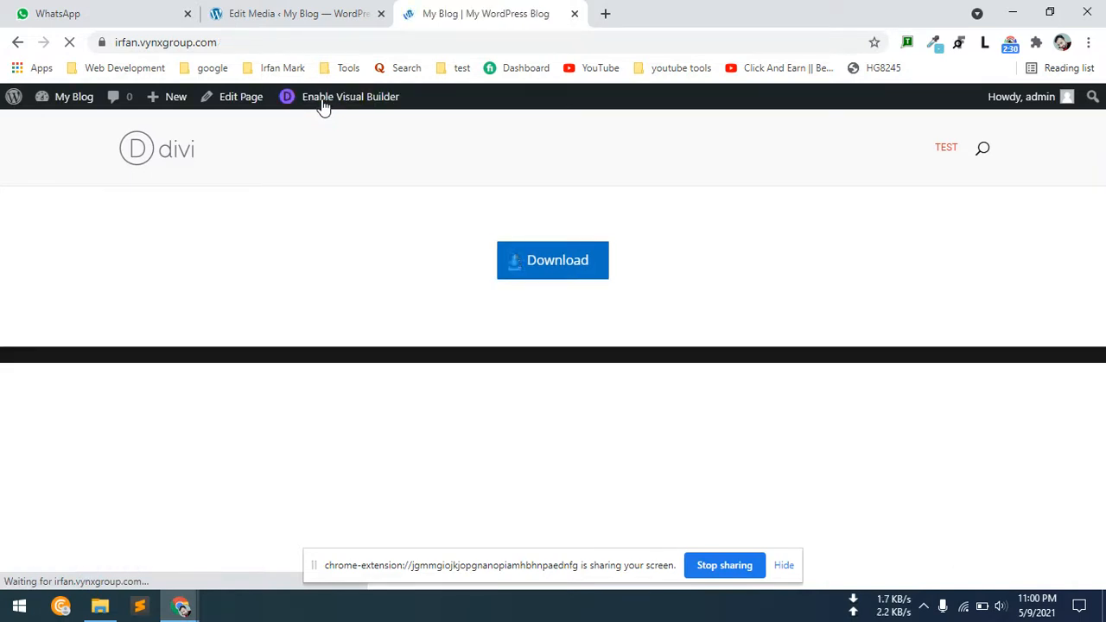
pyautogui.click(557, 286)
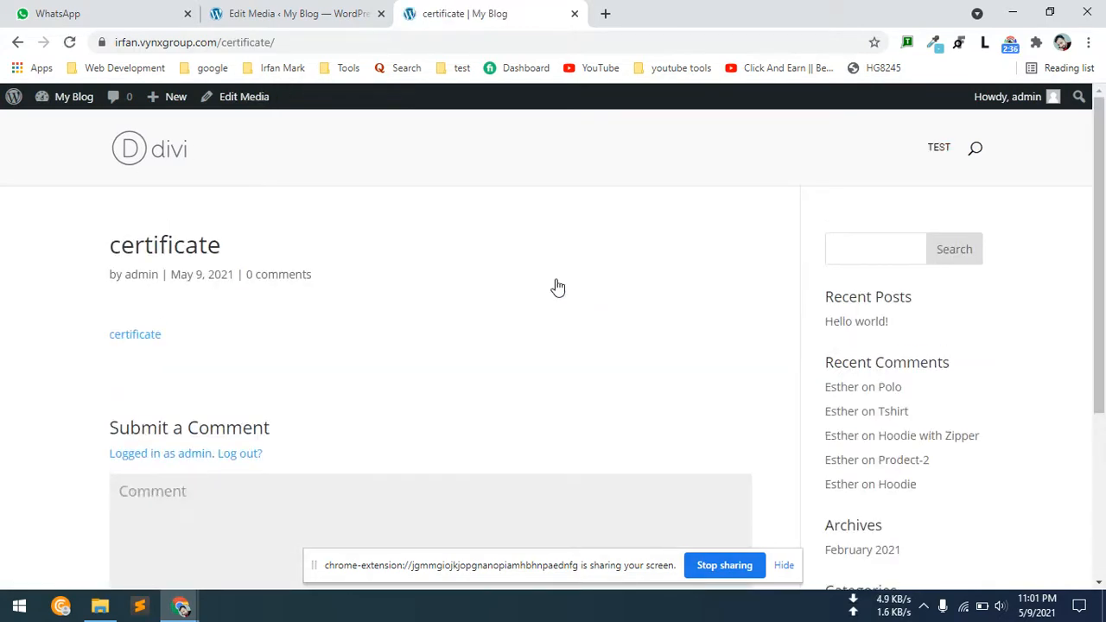
pyautogui.scroll(-3, 424, 390)
pyautogui.scroll(3, 423, 390)
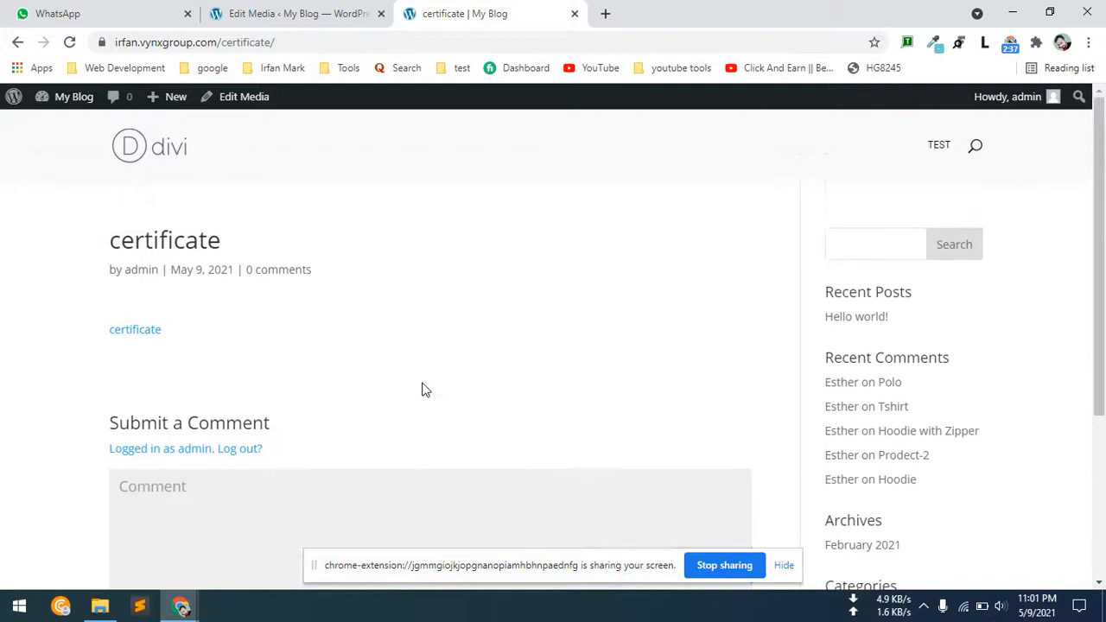
pyautogui.click(132, 339)
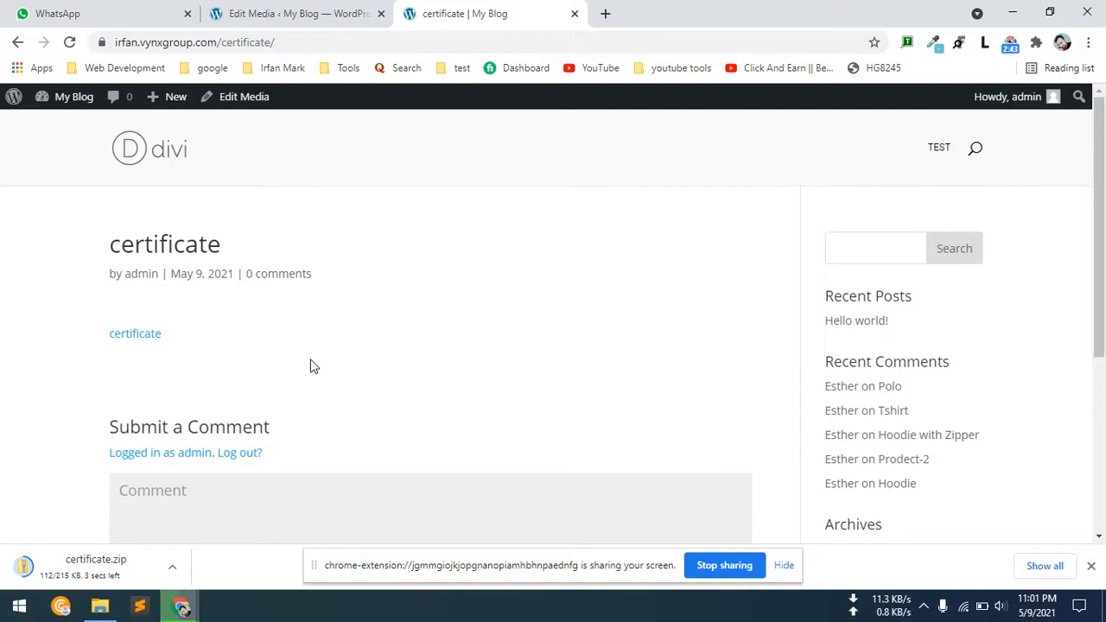
pyautogui.click(319, 9)
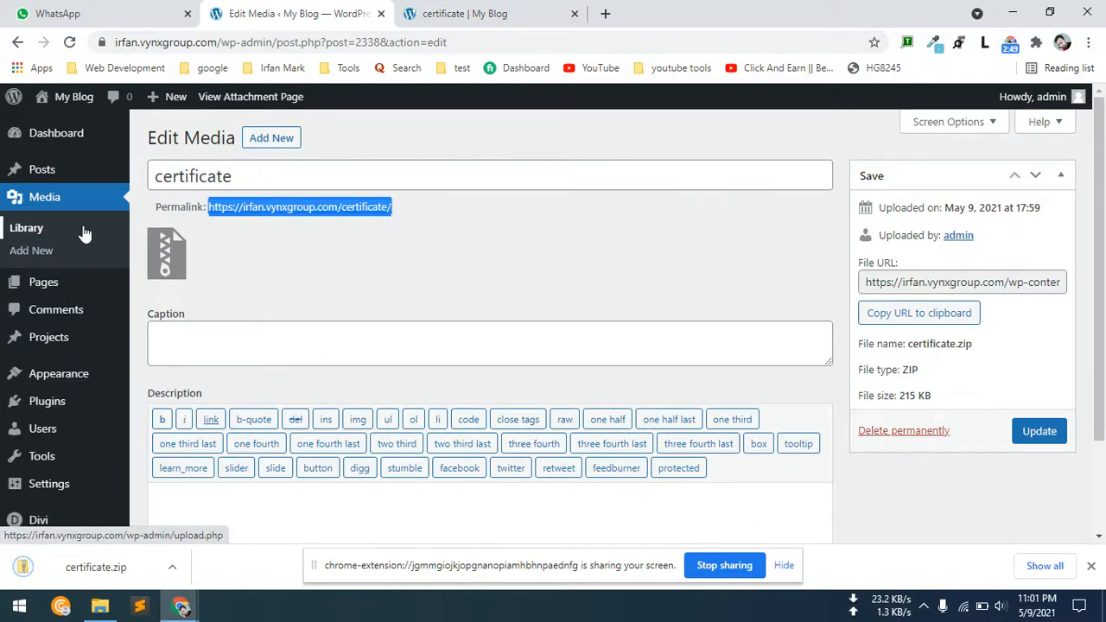
pyautogui.click(532, 7)
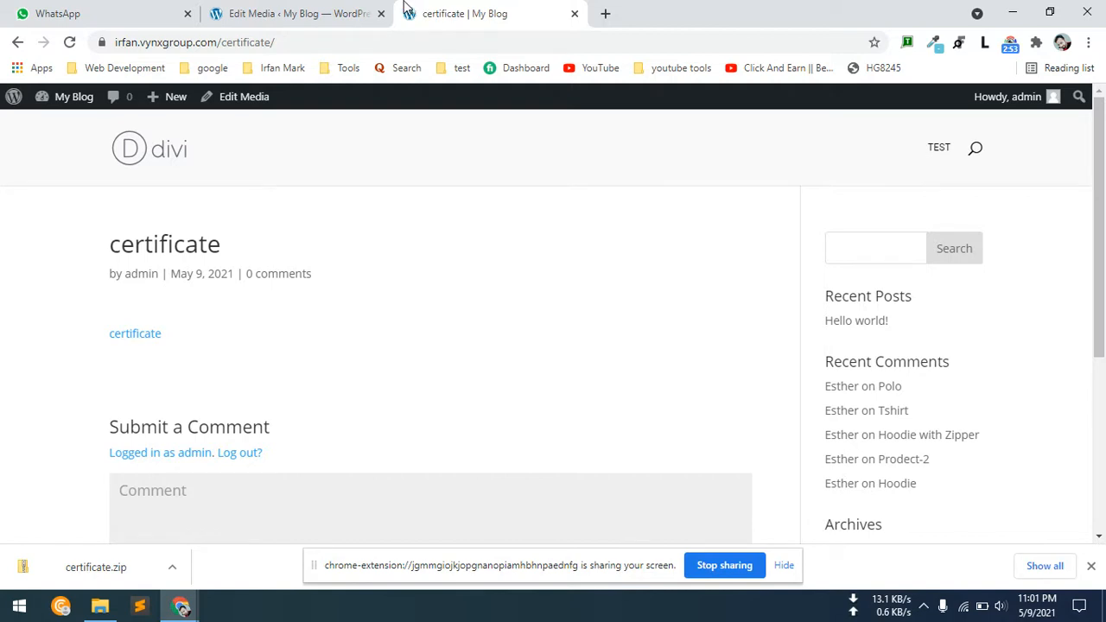
# Switch the WordPress media library to grid view, open the attachment details of certificate.zip and copy its file URL.
pyautogui.click(317, 10)
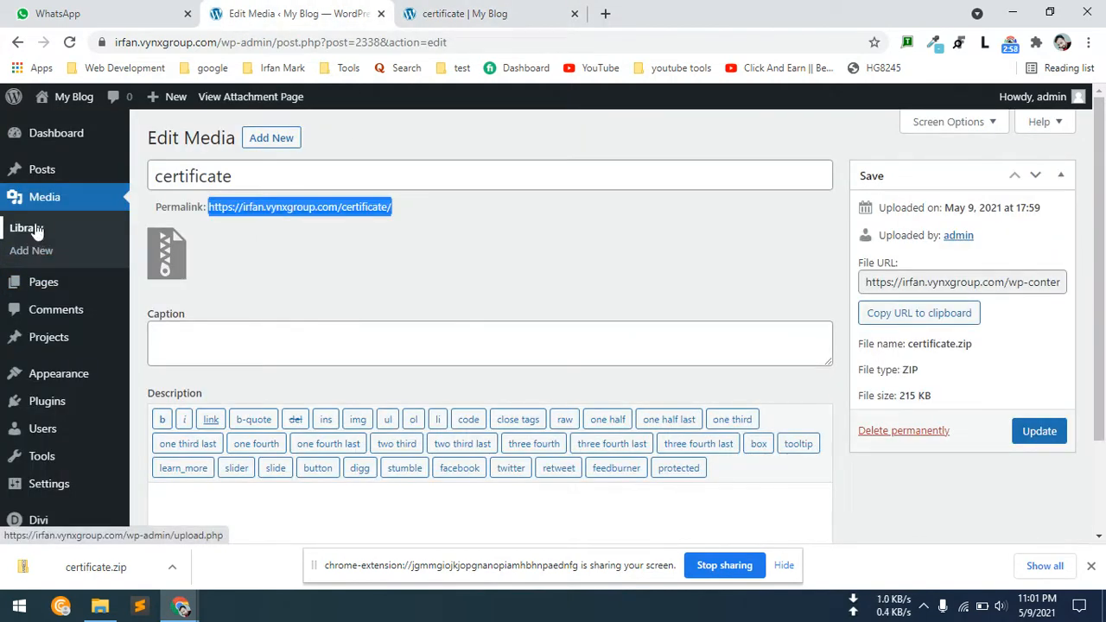
pyautogui.click(949, 282)
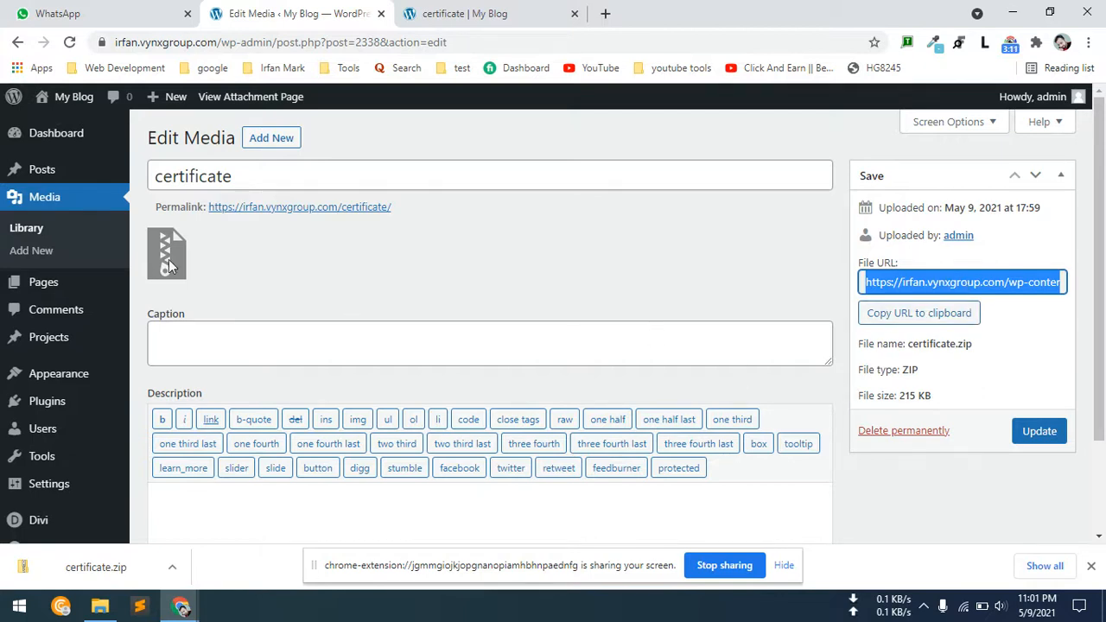
pyautogui.click(32, 239)
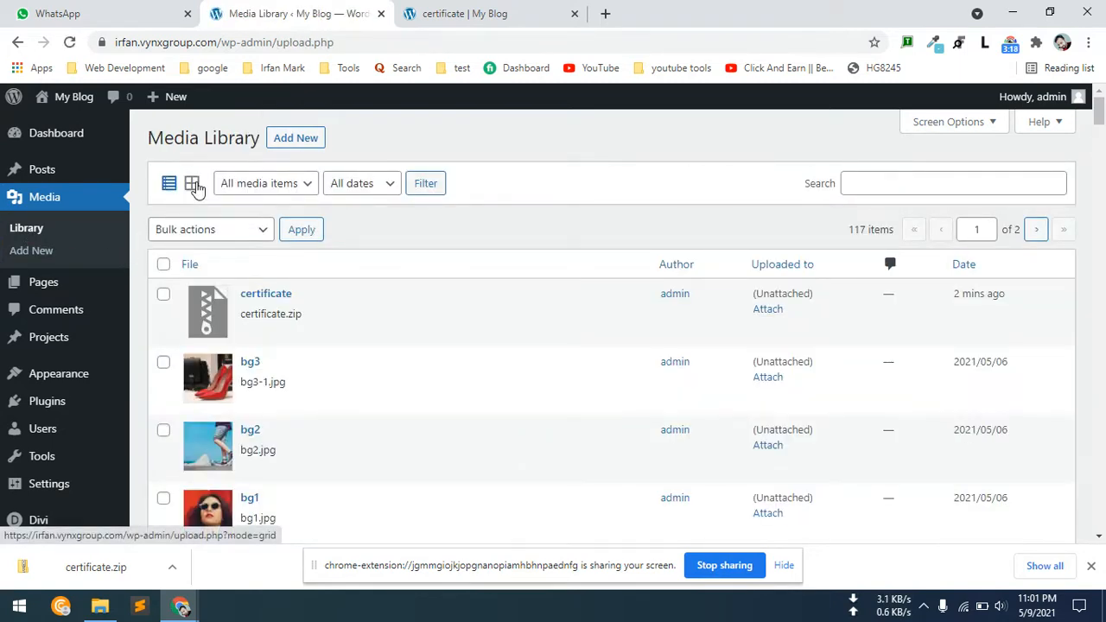
pyautogui.click(192, 185)
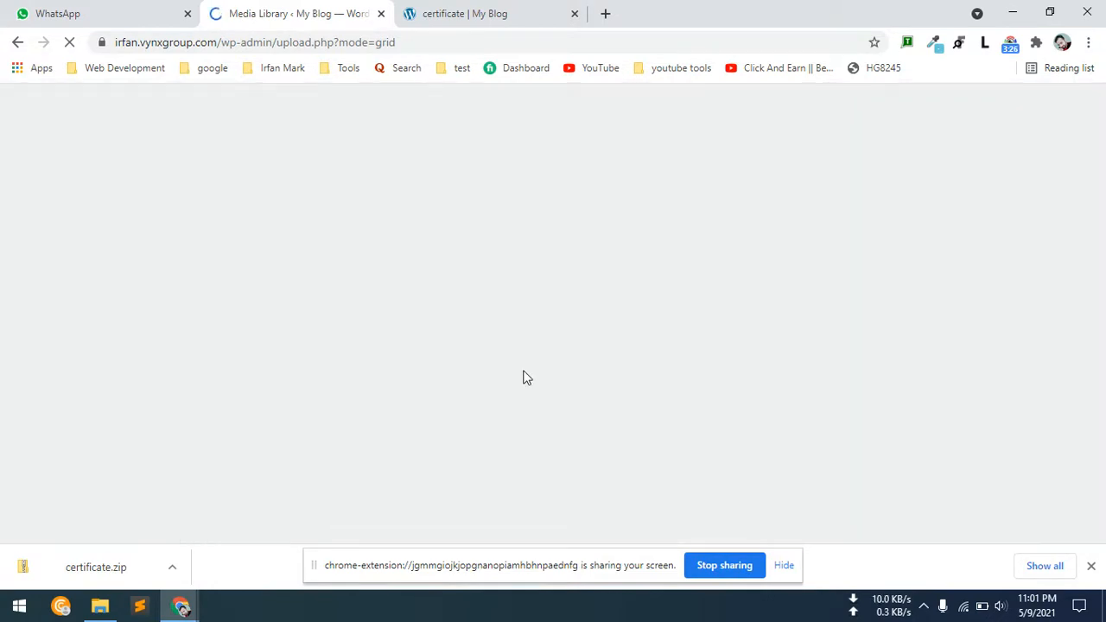
pyautogui.click(1088, 565)
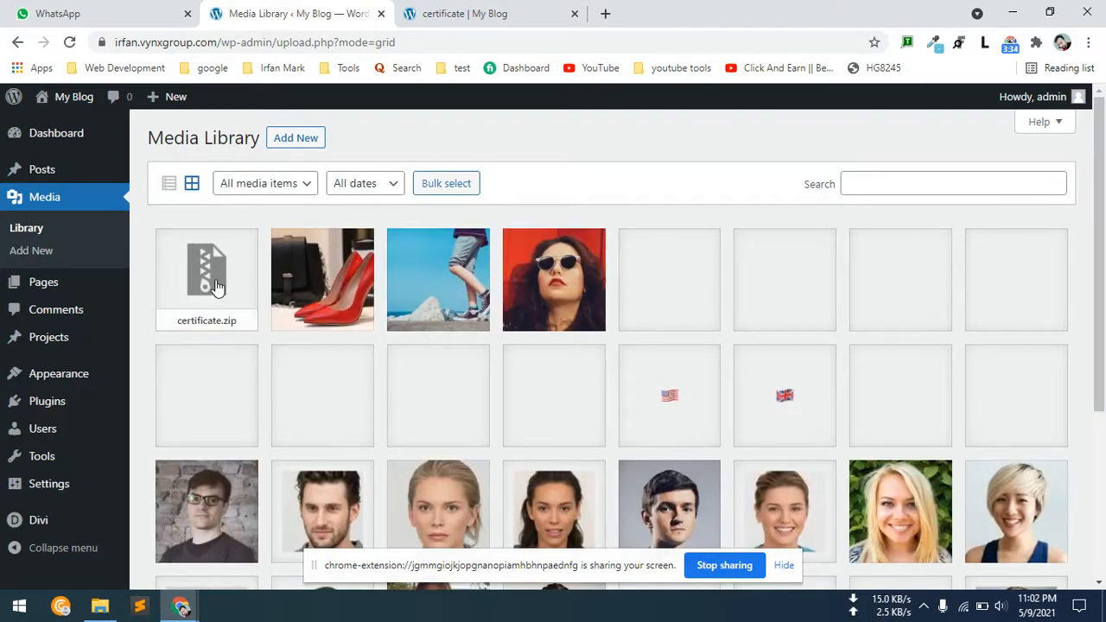
pyautogui.click(216, 287)
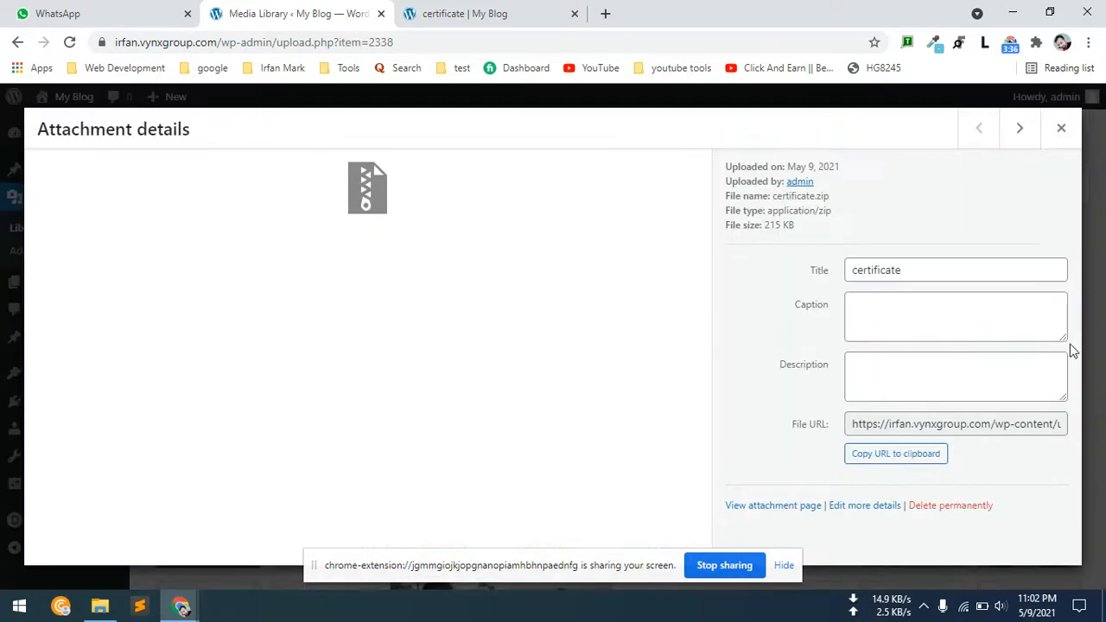
pyautogui.click(928, 427)
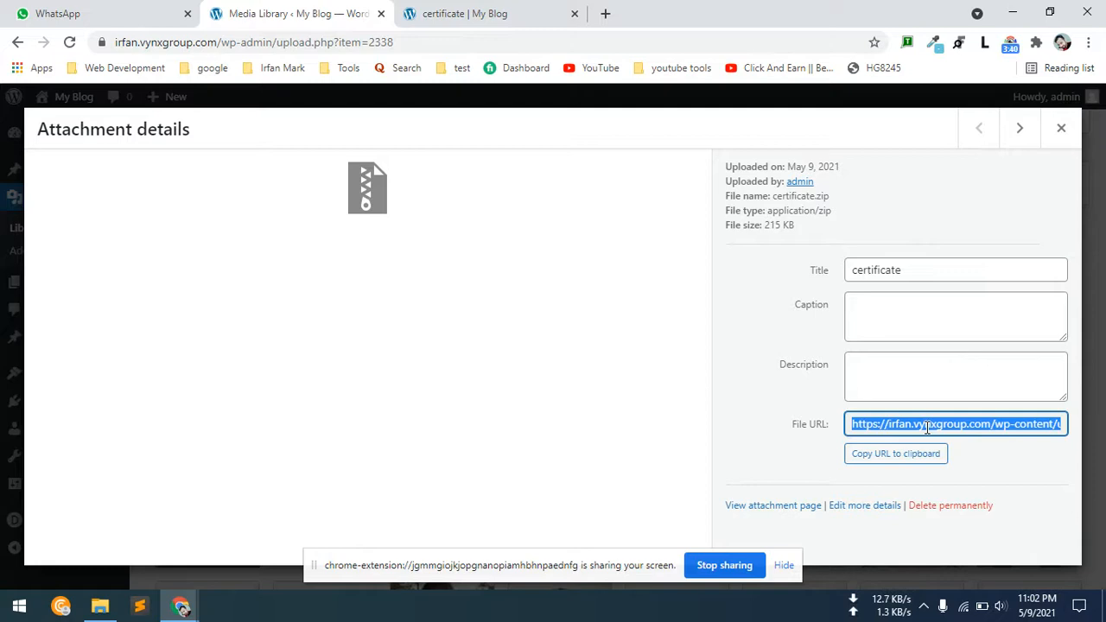
# Return from the certificate attachment page to the home page and enable the Visual Builder.
pyautogui.click(493, 17)
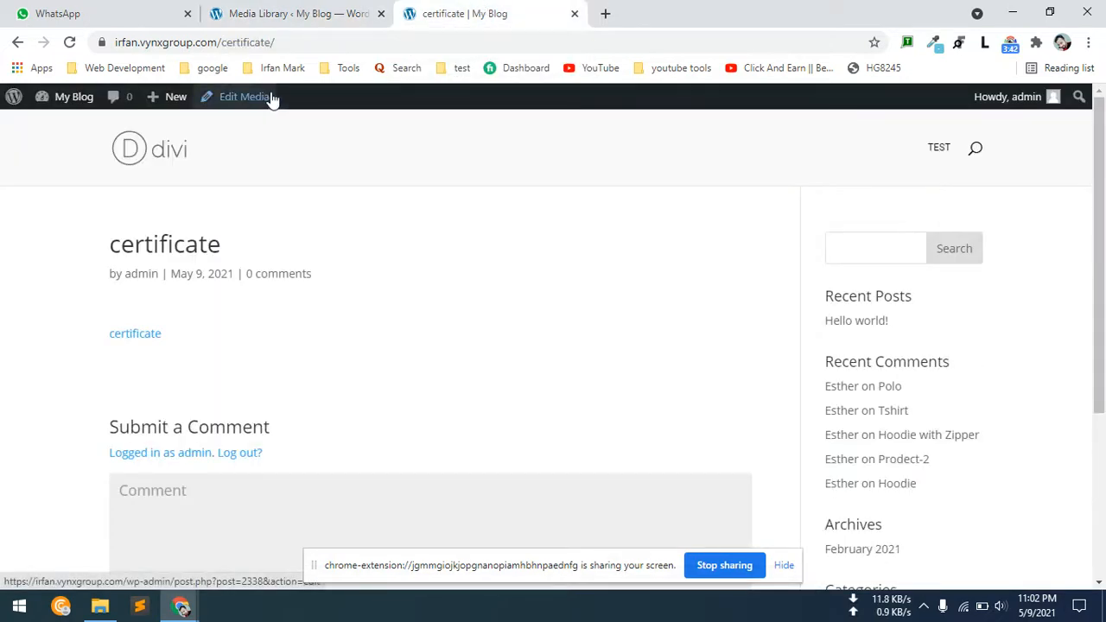
pyautogui.click(17, 42)
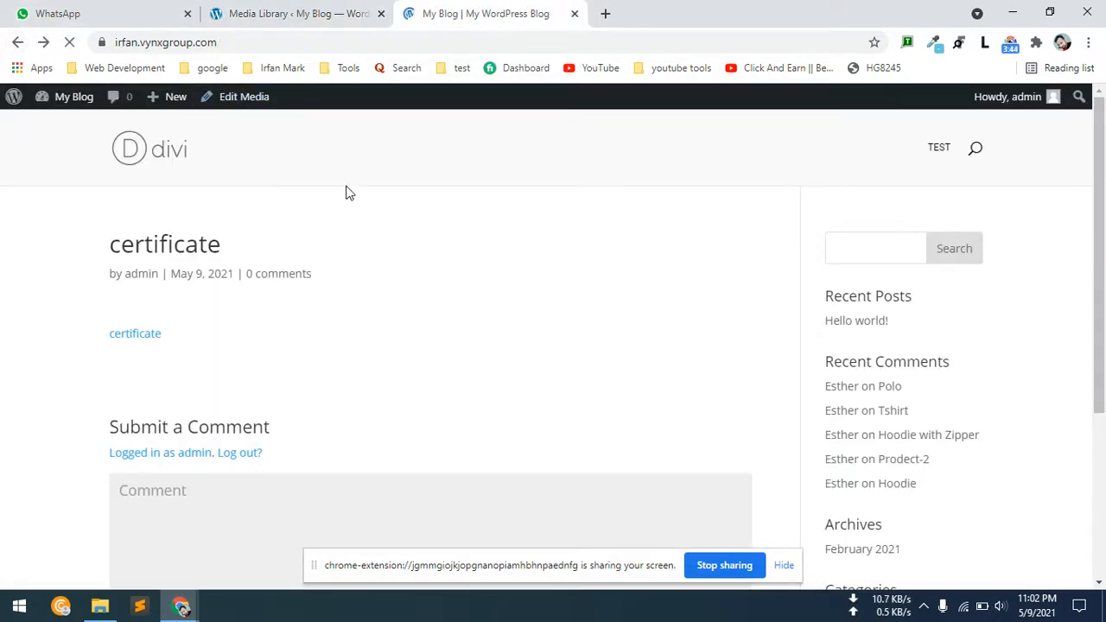
pyautogui.click(375, 96)
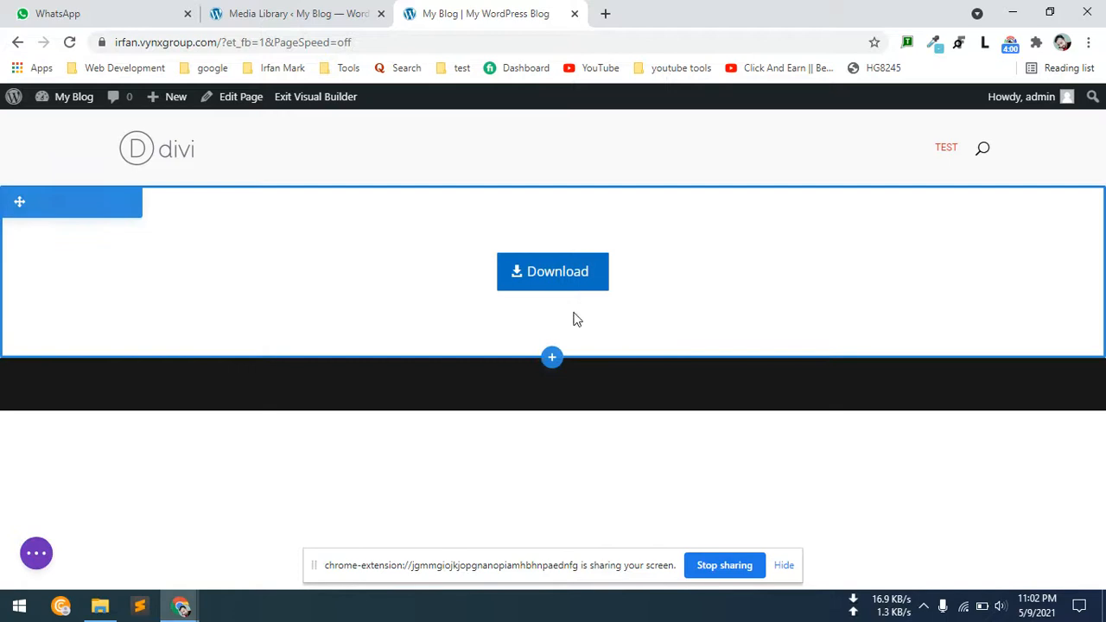
pyautogui.moveTo(529, 277)
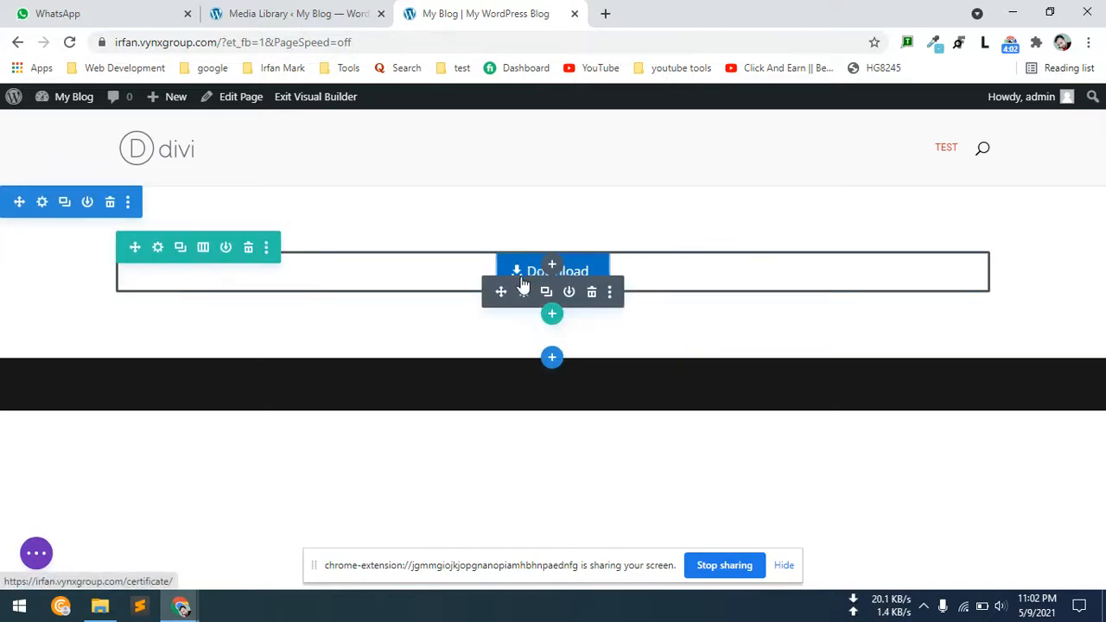
pyautogui.click(529, 295)
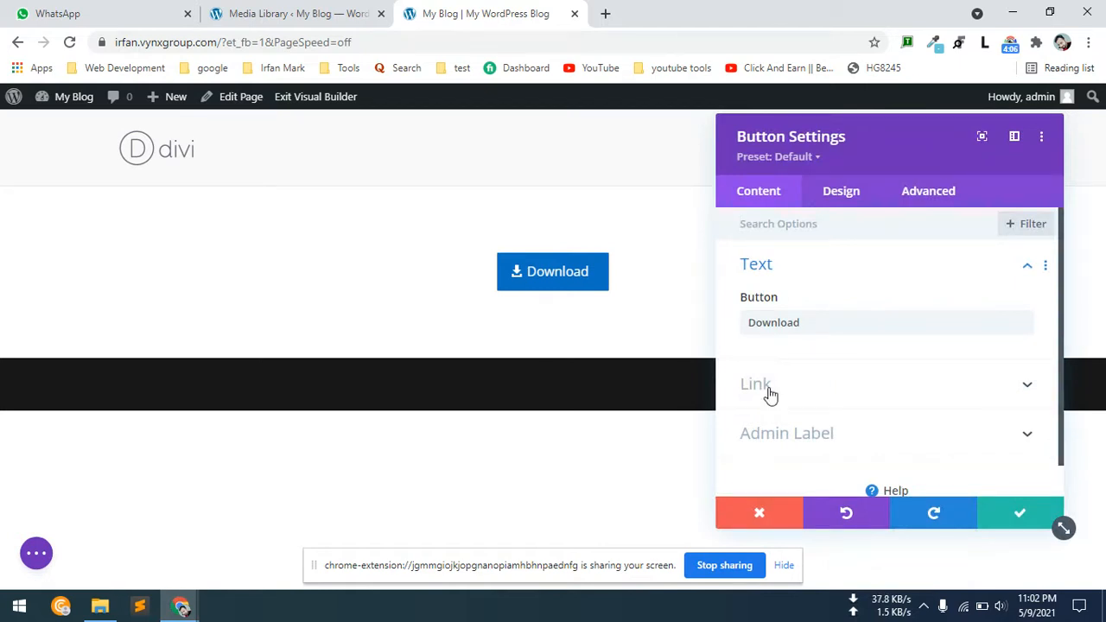
pyautogui.click(769, 390)
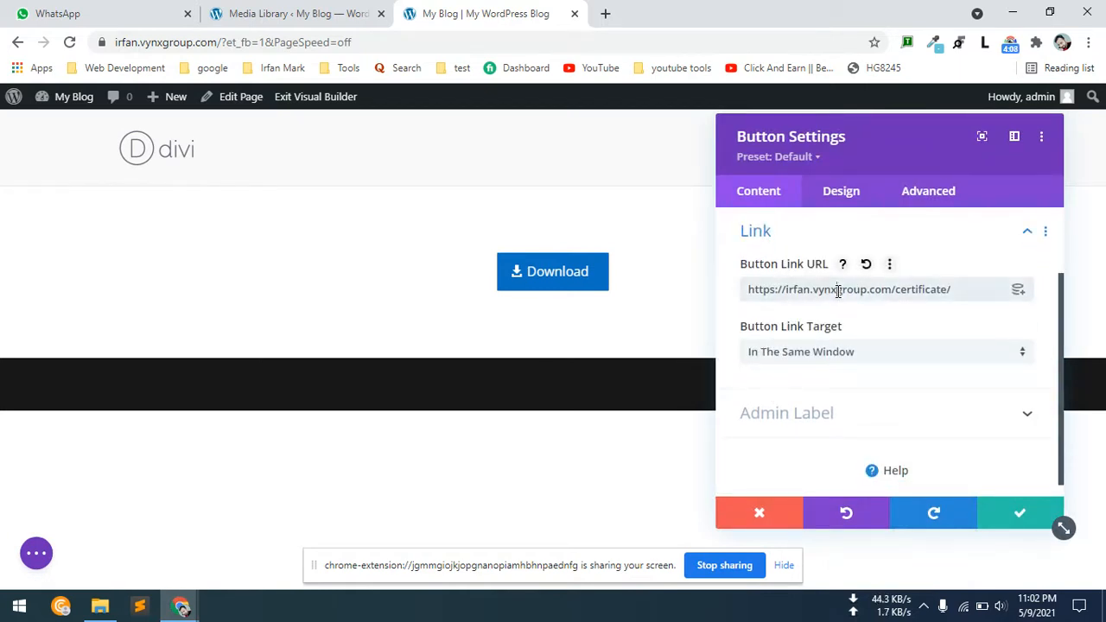
pyautogui.tripleClick(839, 292)
pyautogui.hotkey('ctrl', 'v')
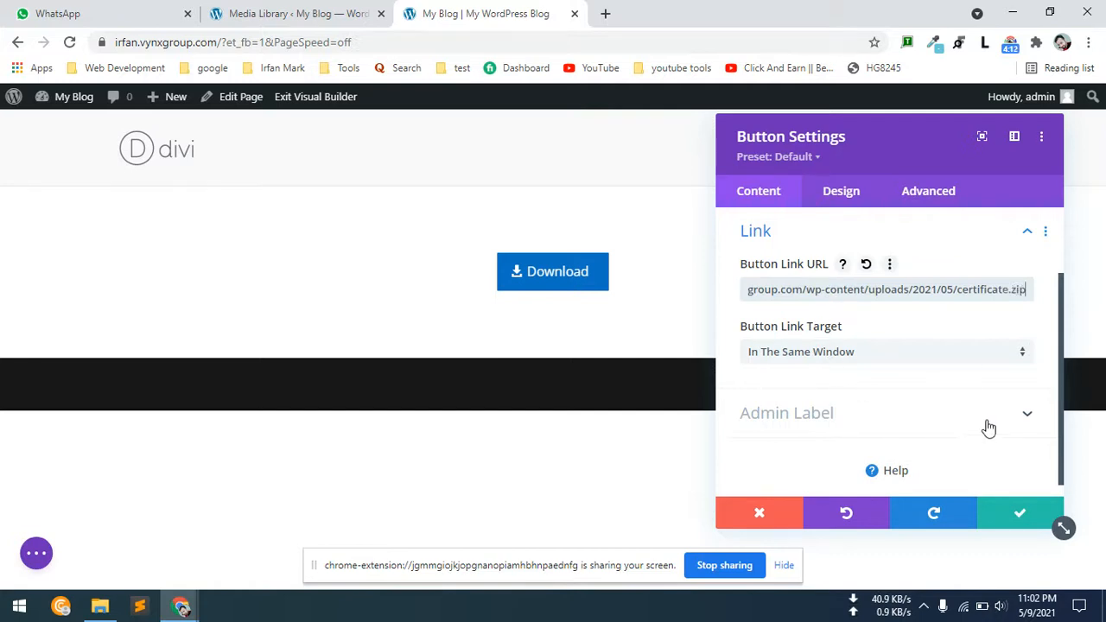
pyautogui.click(1010, 519)
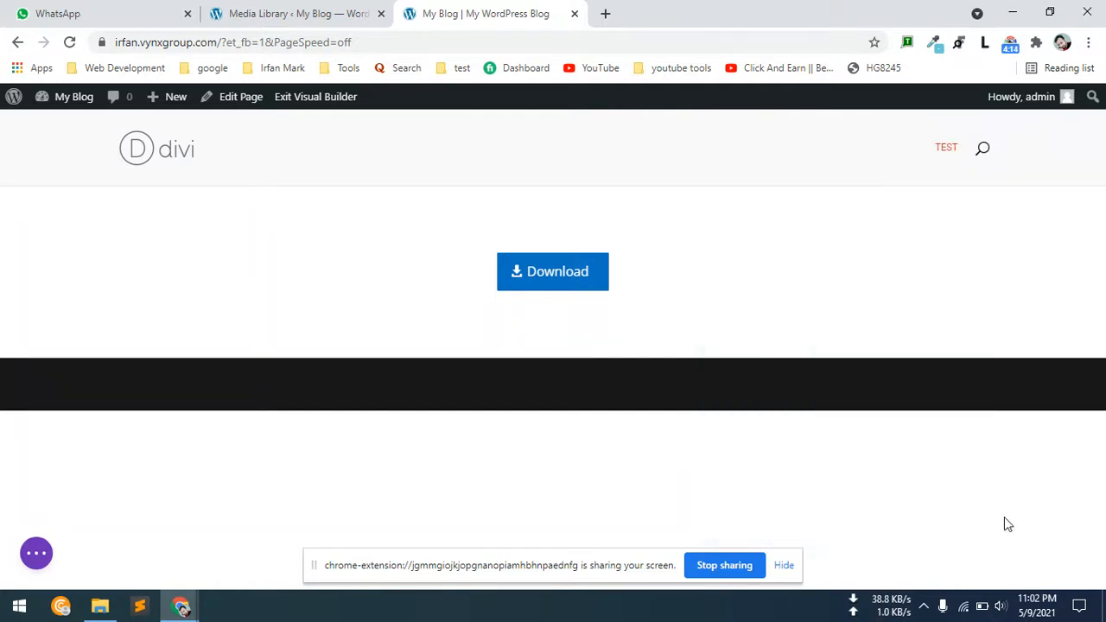
pyautogui.click(33, 555)
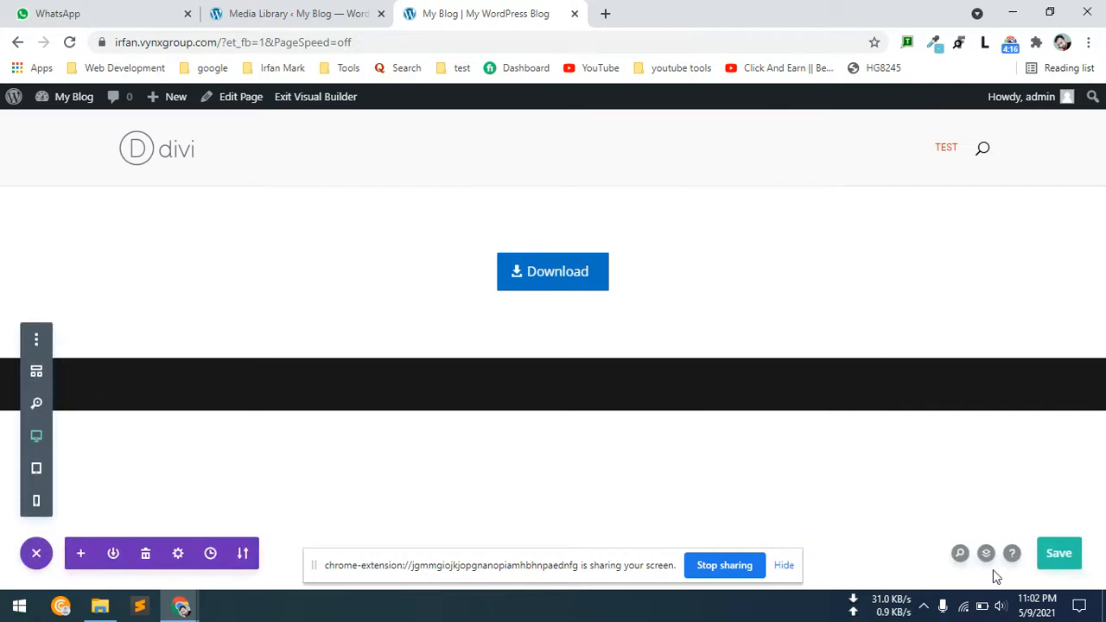
pyautogui.click(1046, 553)
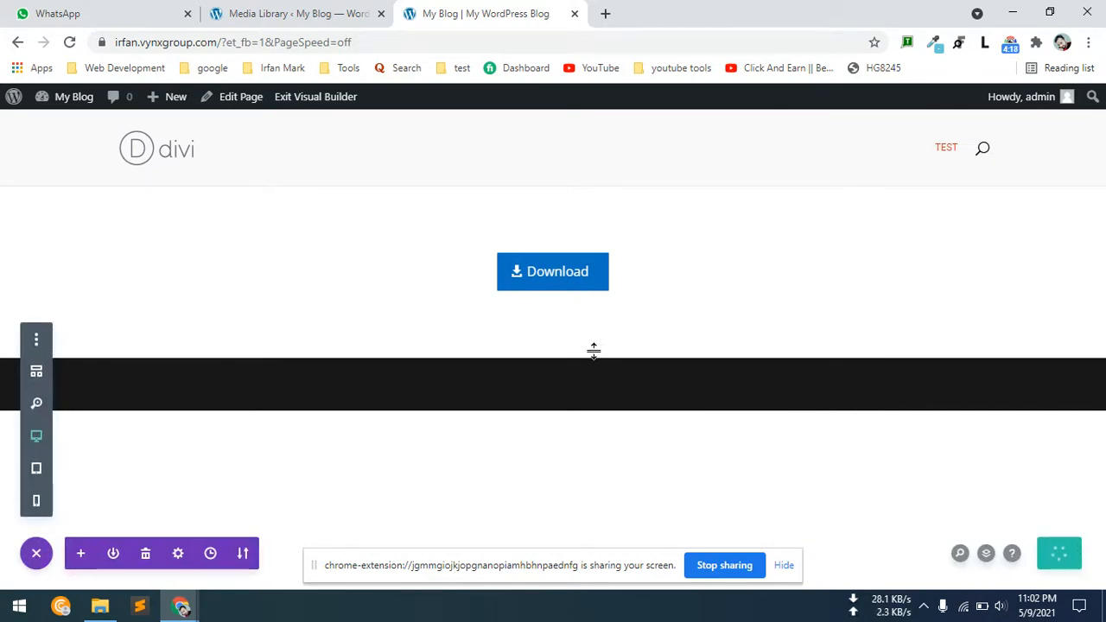
# Exit the Visual Builder and test the Download button on the live home page.
pyautogui.click(336, 102)
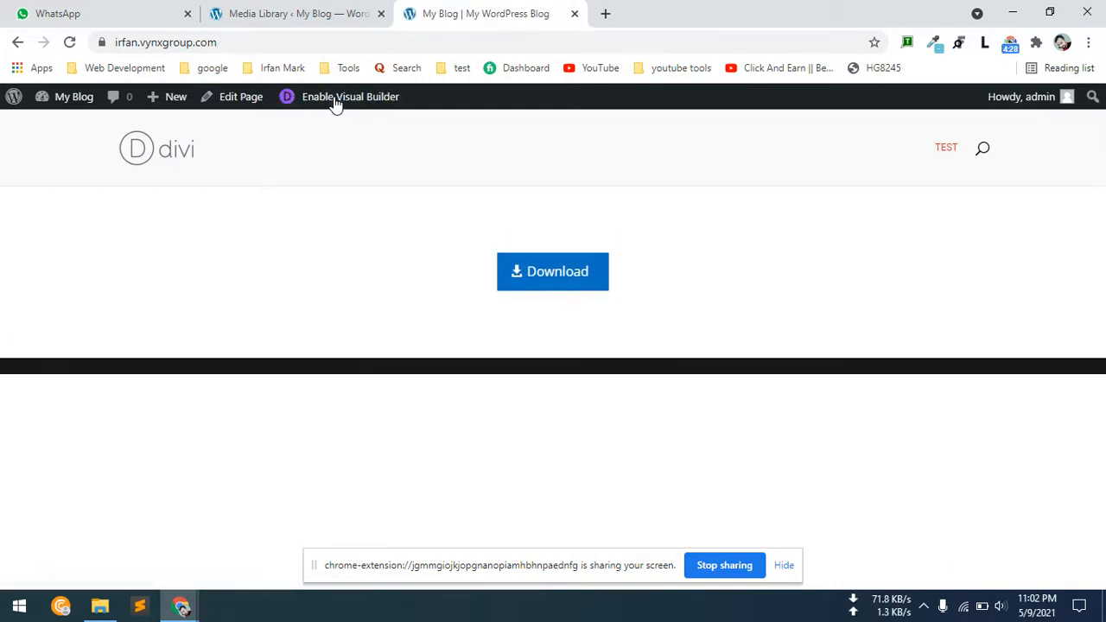
pyautogui.click(562, 281)
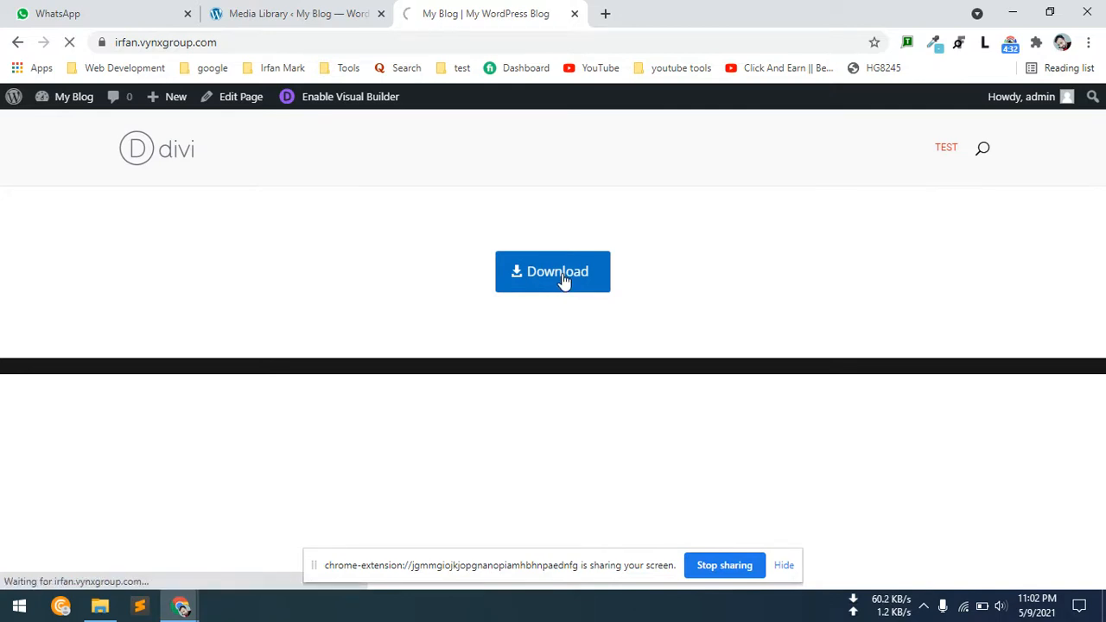